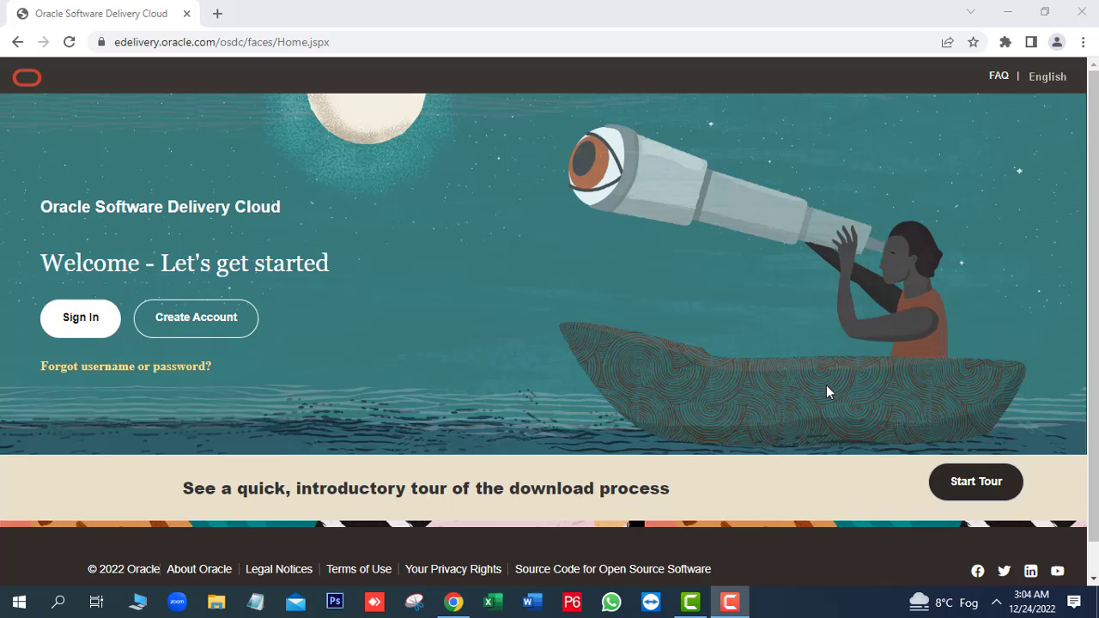
Sign in to Oracle Software Delivery Cloud with the Oracle account username and password.
left_click(224, 325)
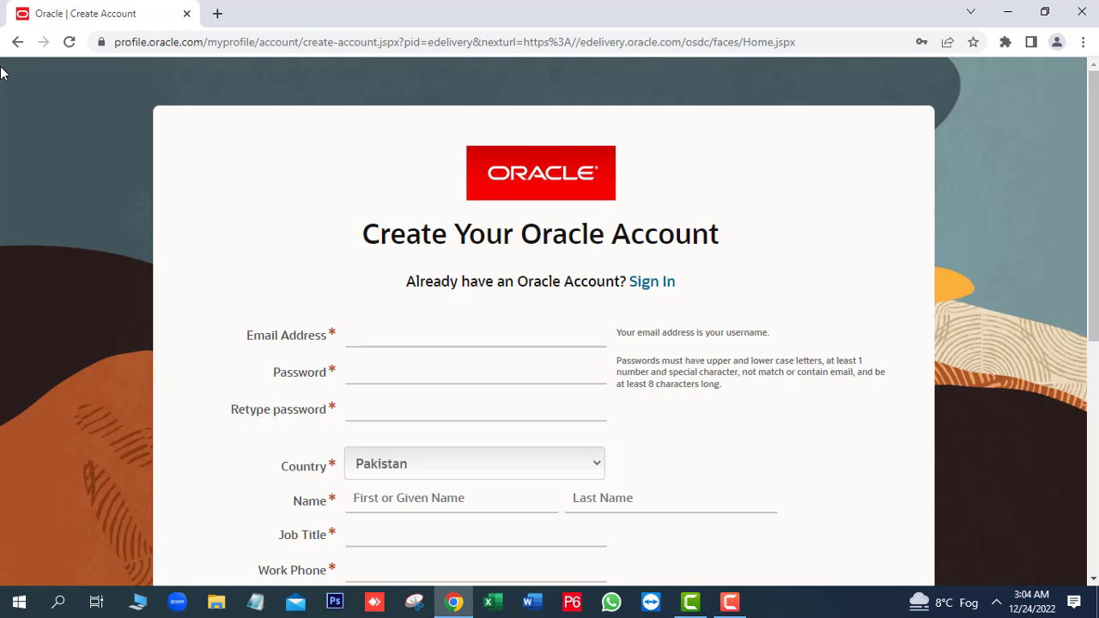
left_click(15, 45)
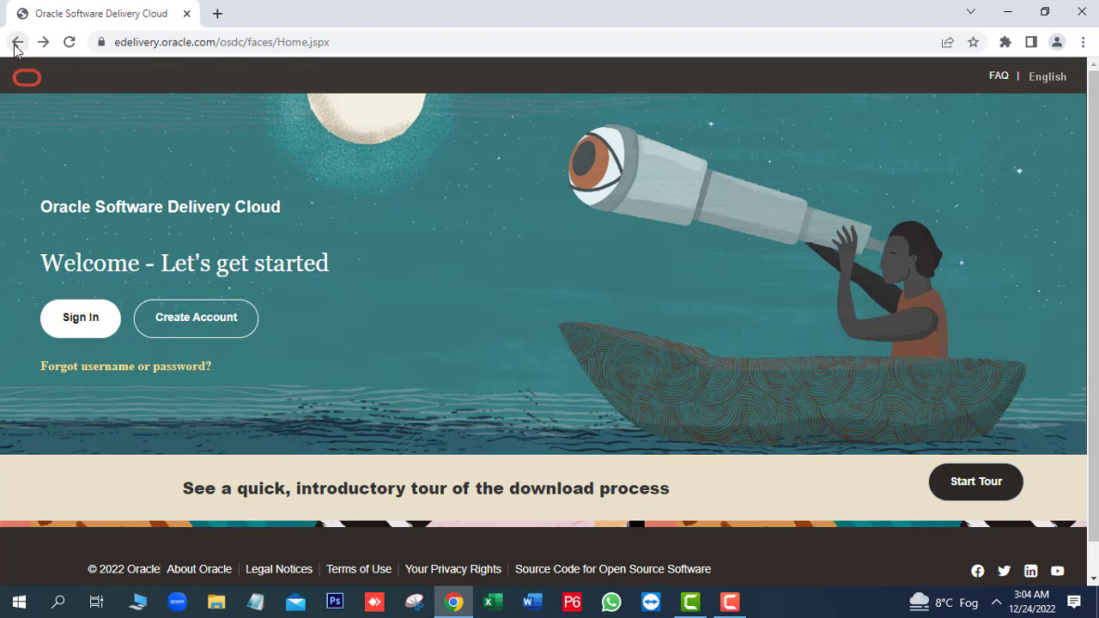
left_click(99, 325)
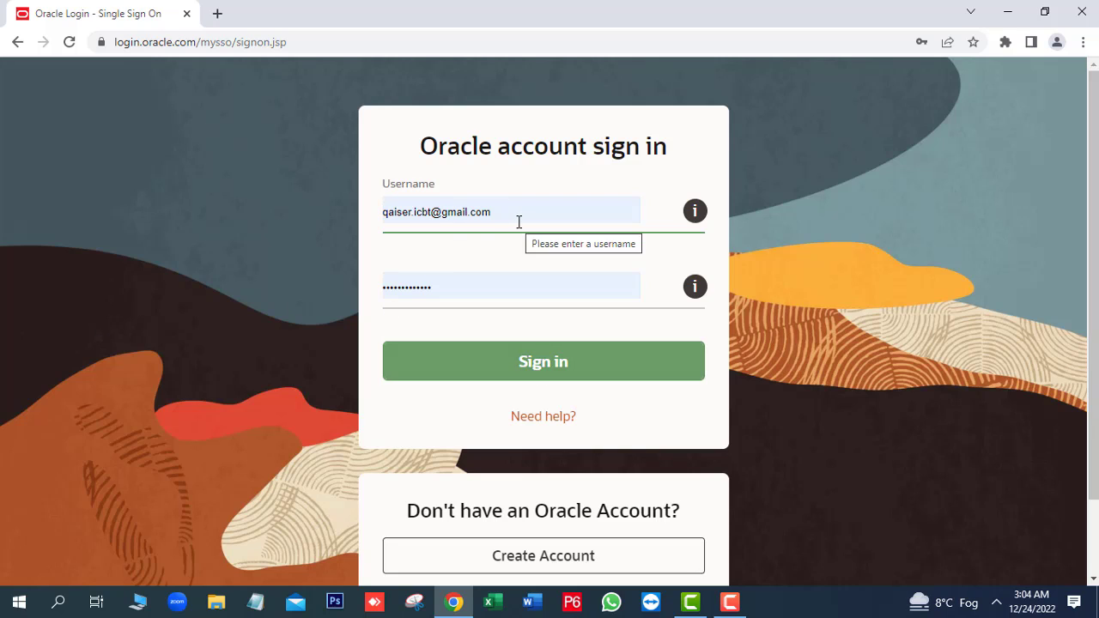
left_click(549, 365)
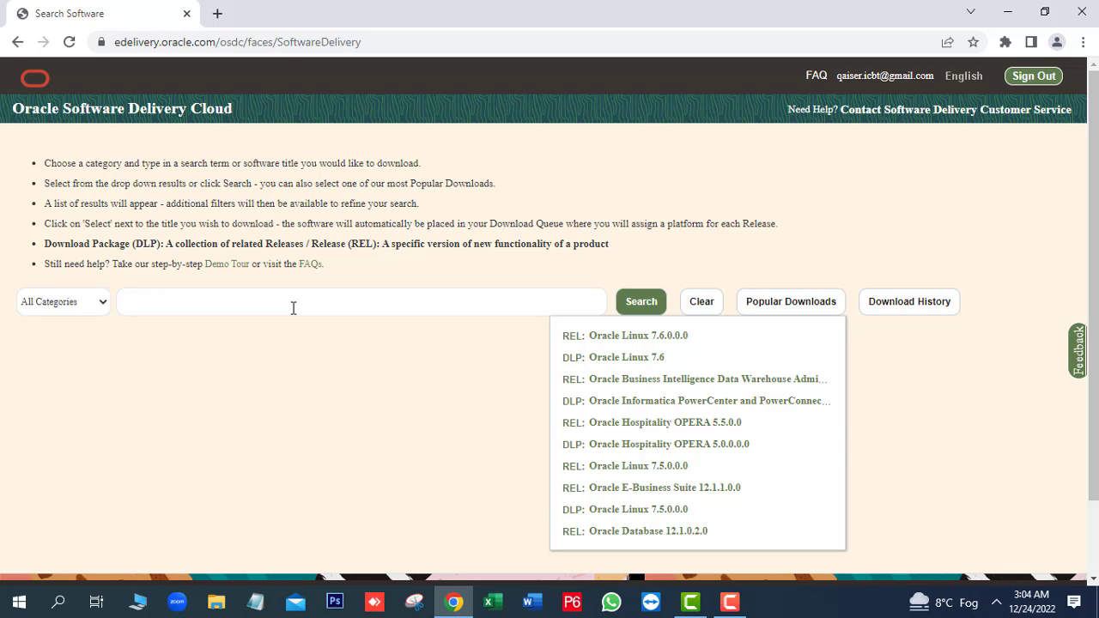
Search for the suggested 'Primavera P6 Professional Project Management', which lists 23 results.
left_click(292, 307)
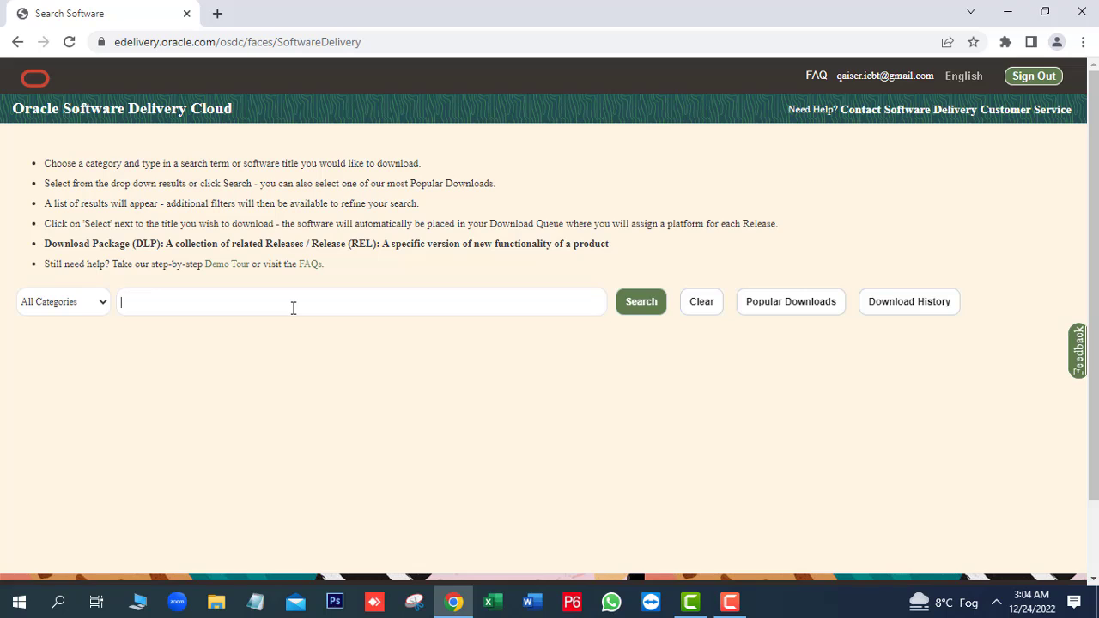
type("prim")
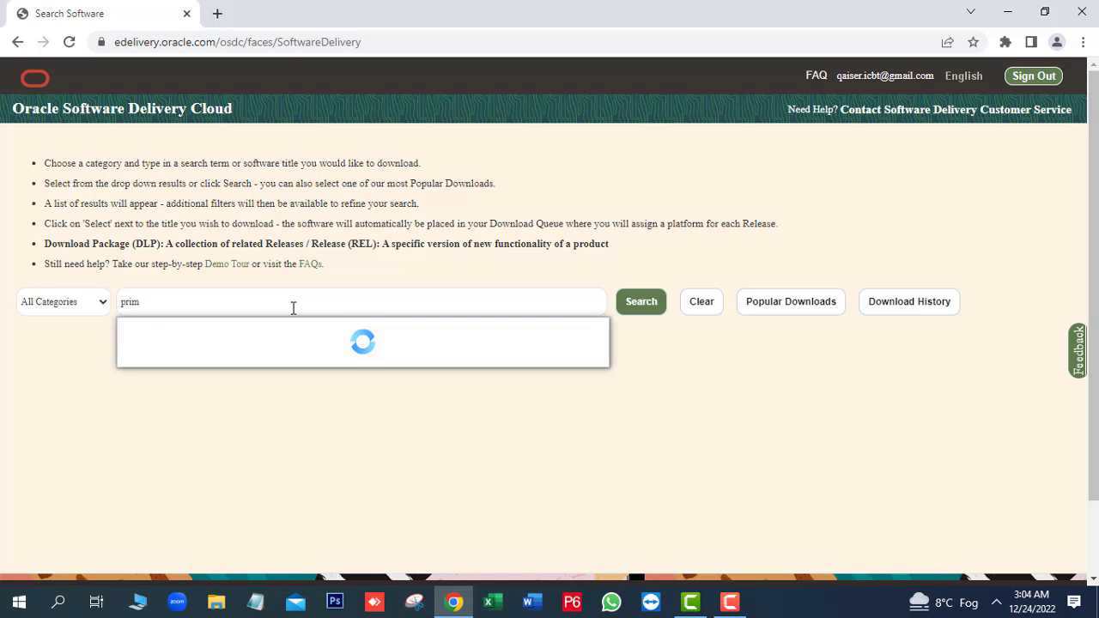
type("avera p")
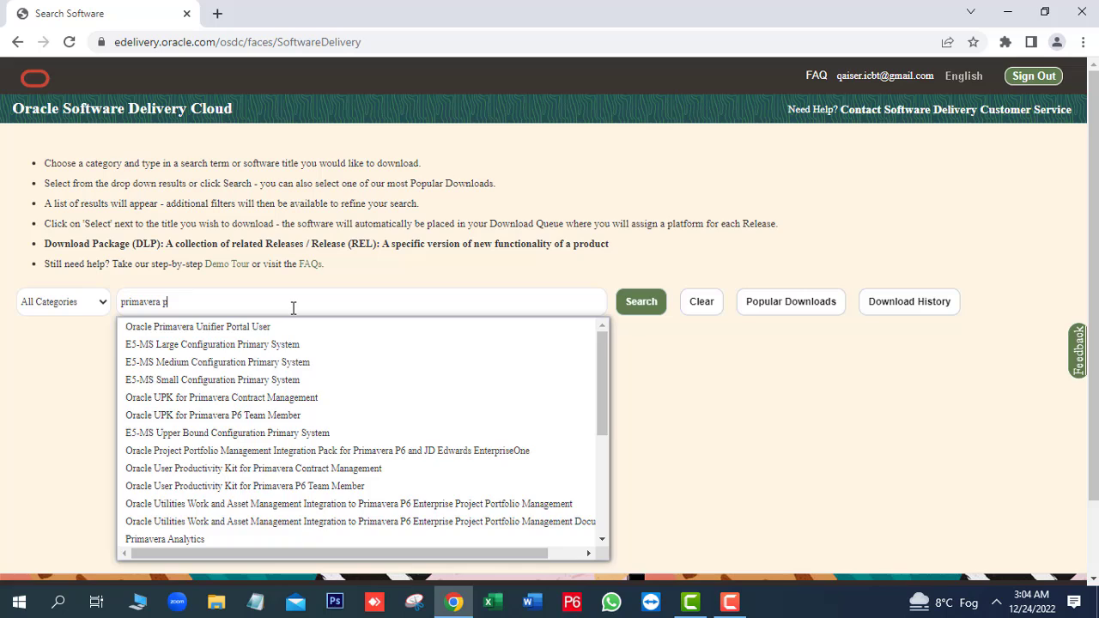
type("6 ")
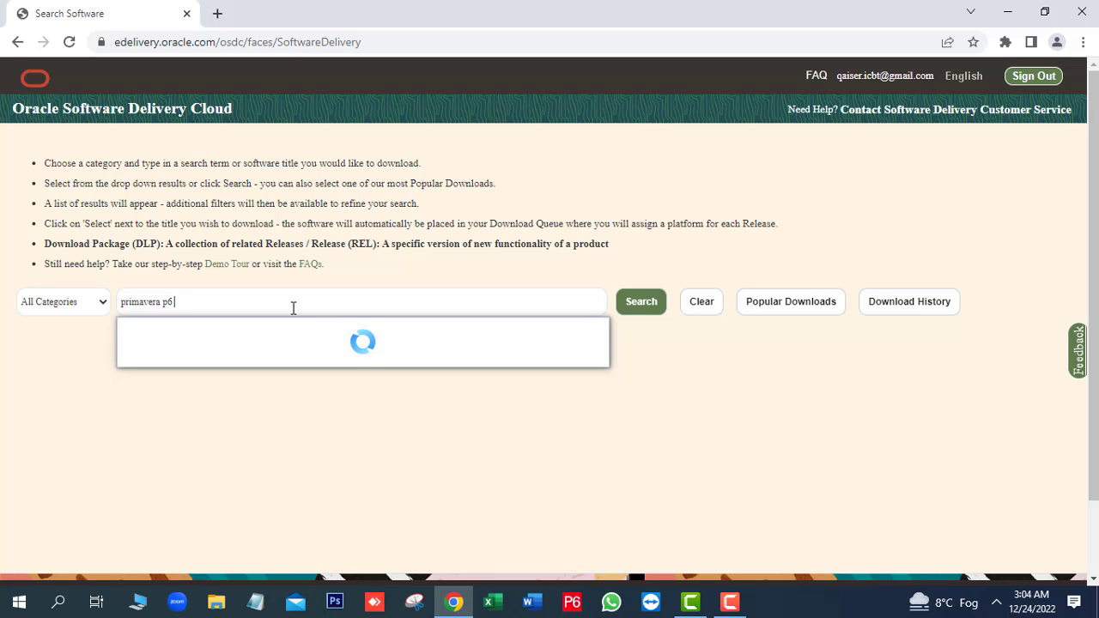
type("project manna")
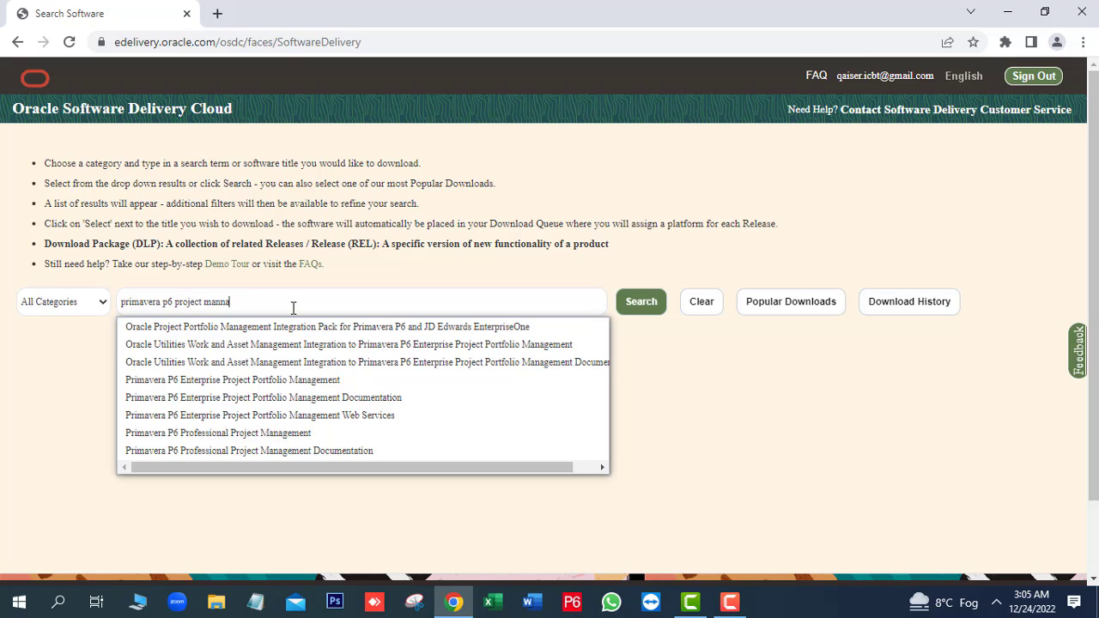
left_click(283, 434)
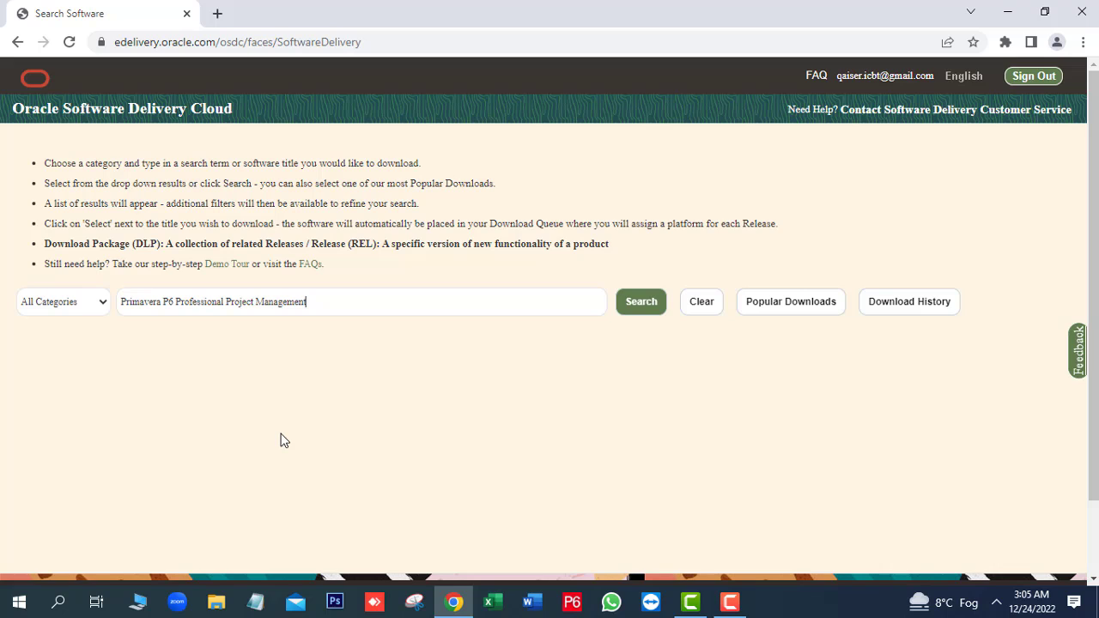
key("Return")
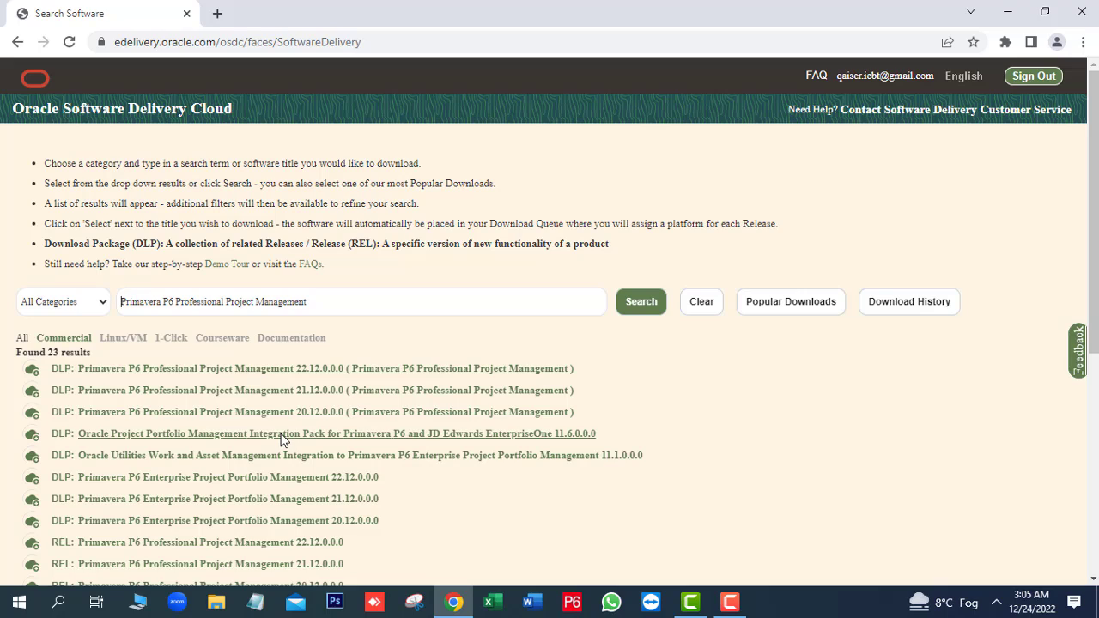
Add the P6 Professional 22.12.0.0.0 package to the download queue and view its items.
left_click(307, 368)
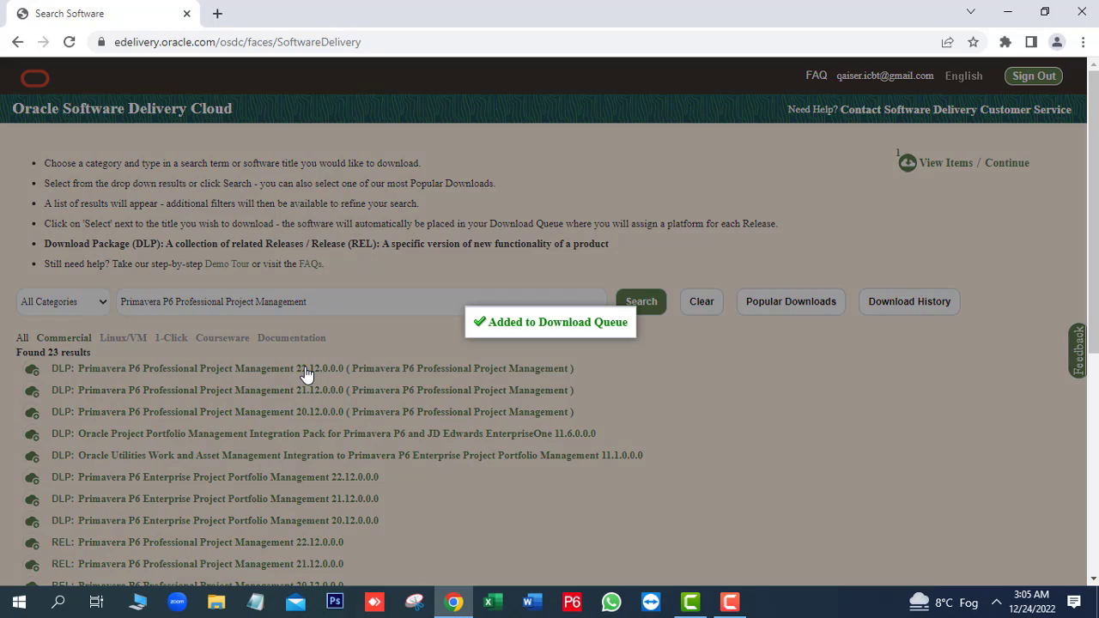
scroll(307, 374, "down", 3)
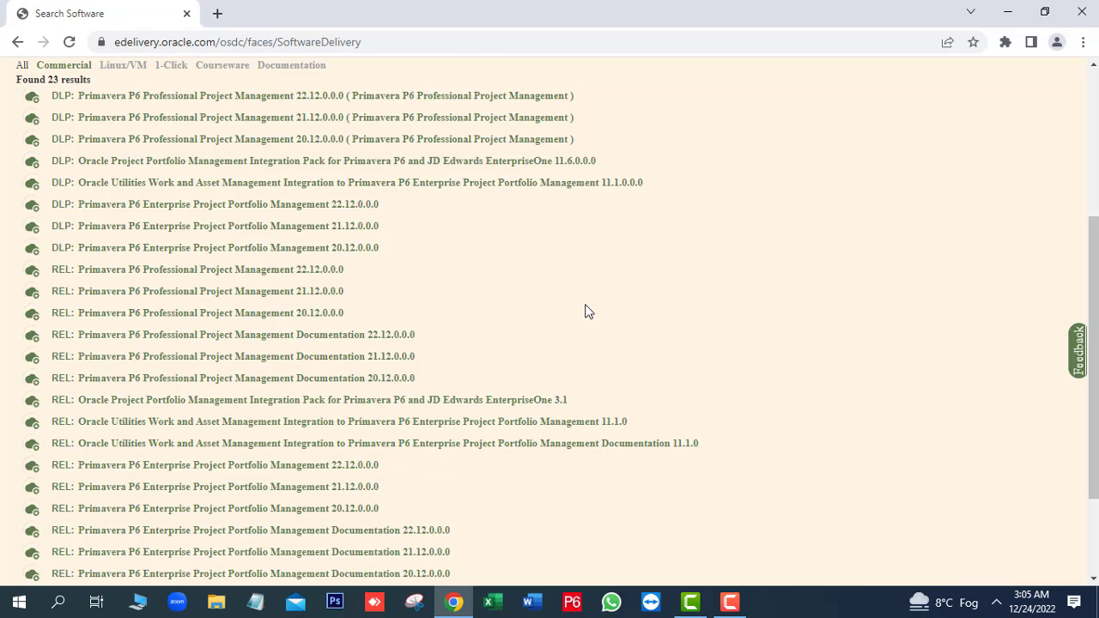
left_click_drag(1094, 358, 1094, 210)
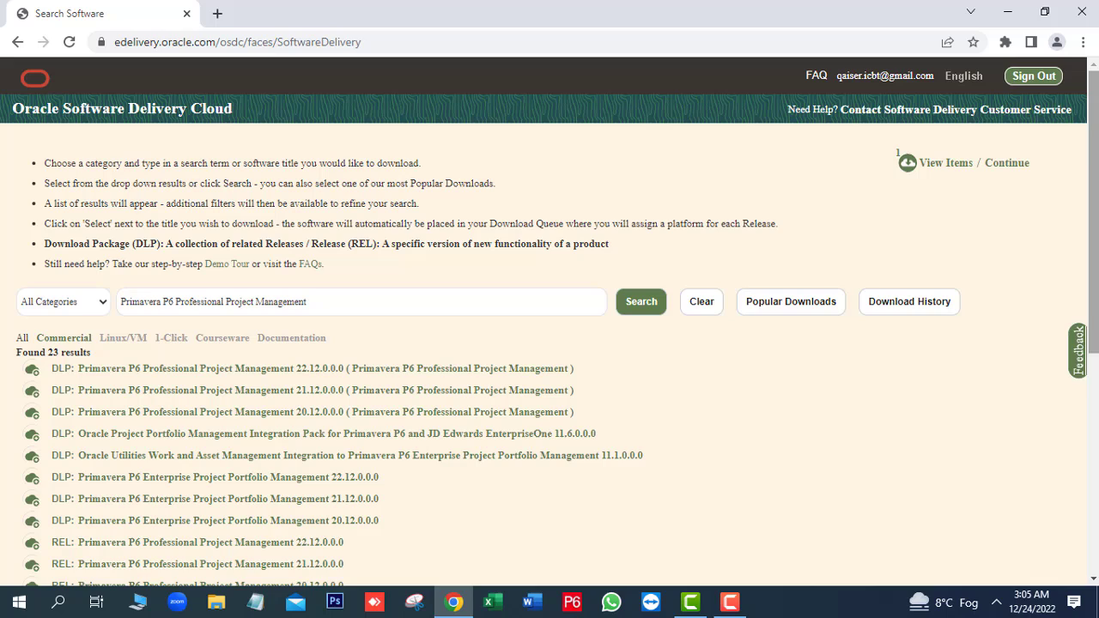
left_click(1003, 168)
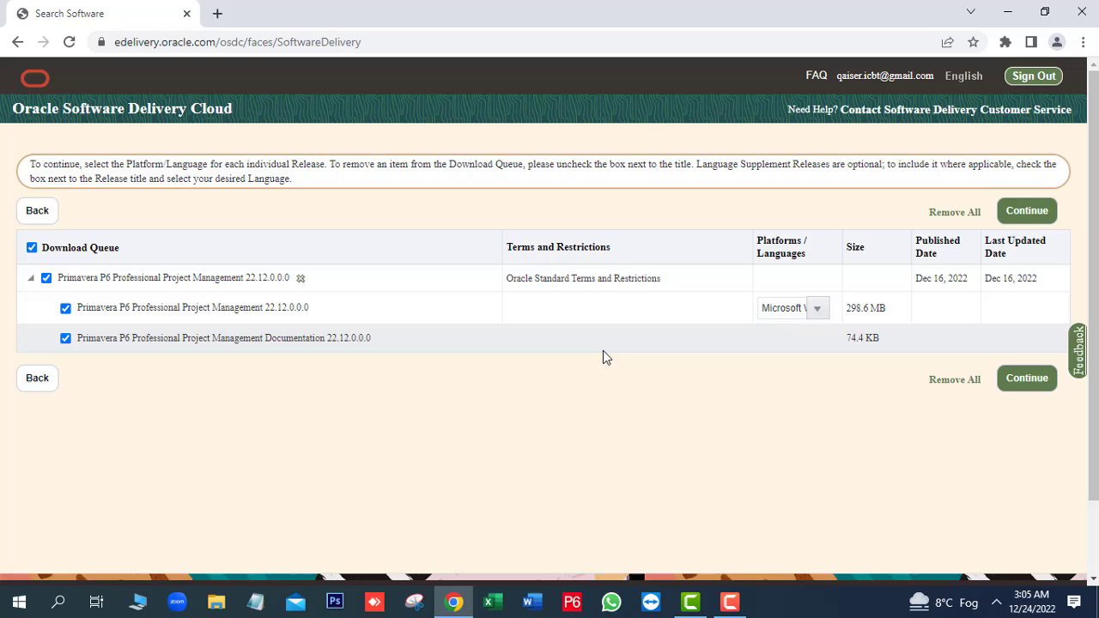
Accept the Oracle license agreement to list the four 22.12 download files.
left_click(1022, 217)
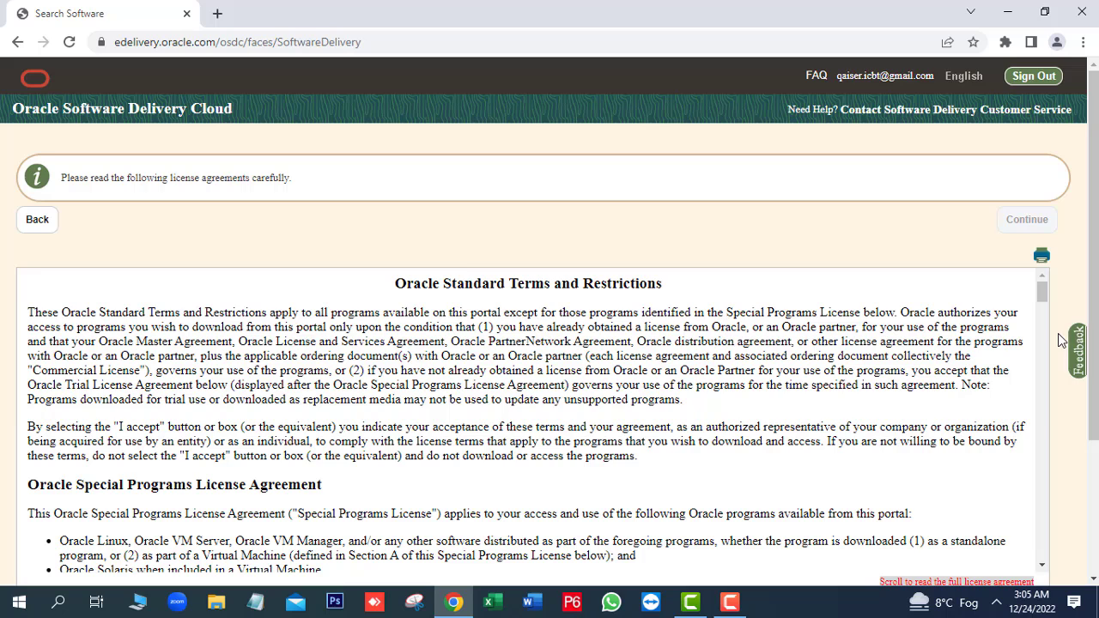
scroll(549, 343, "down", 3)
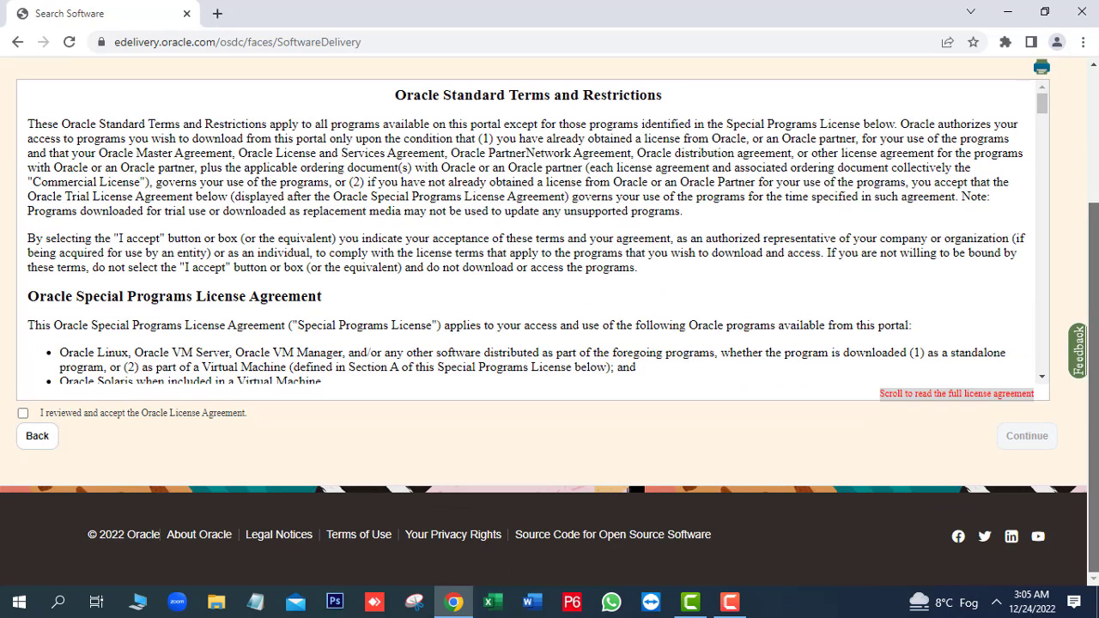
left_click(23, 414)
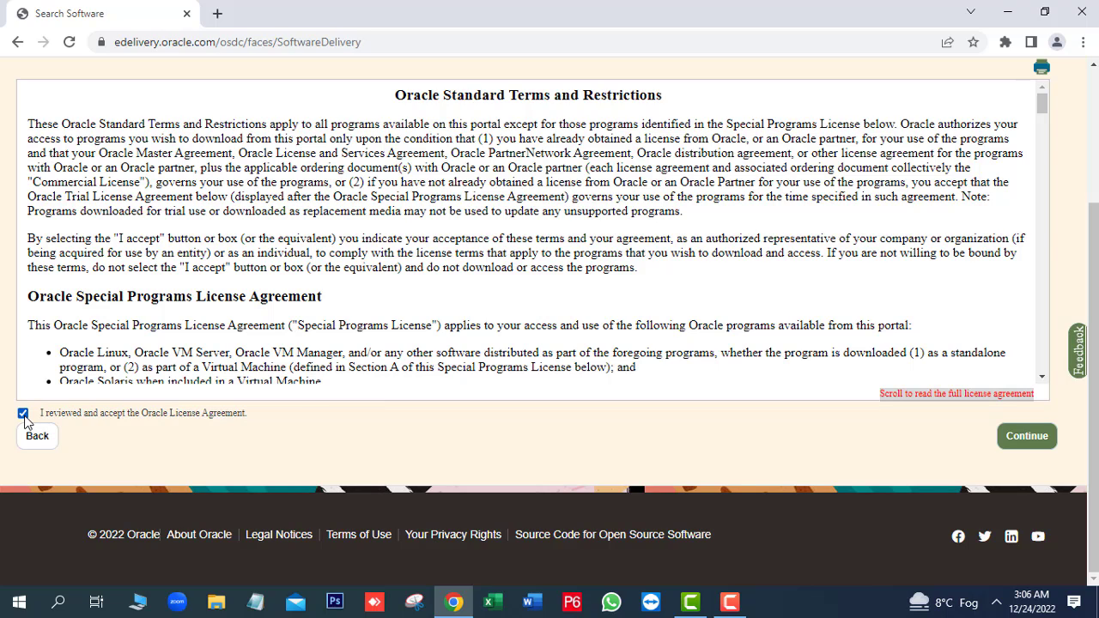
left_click(1026, 437)
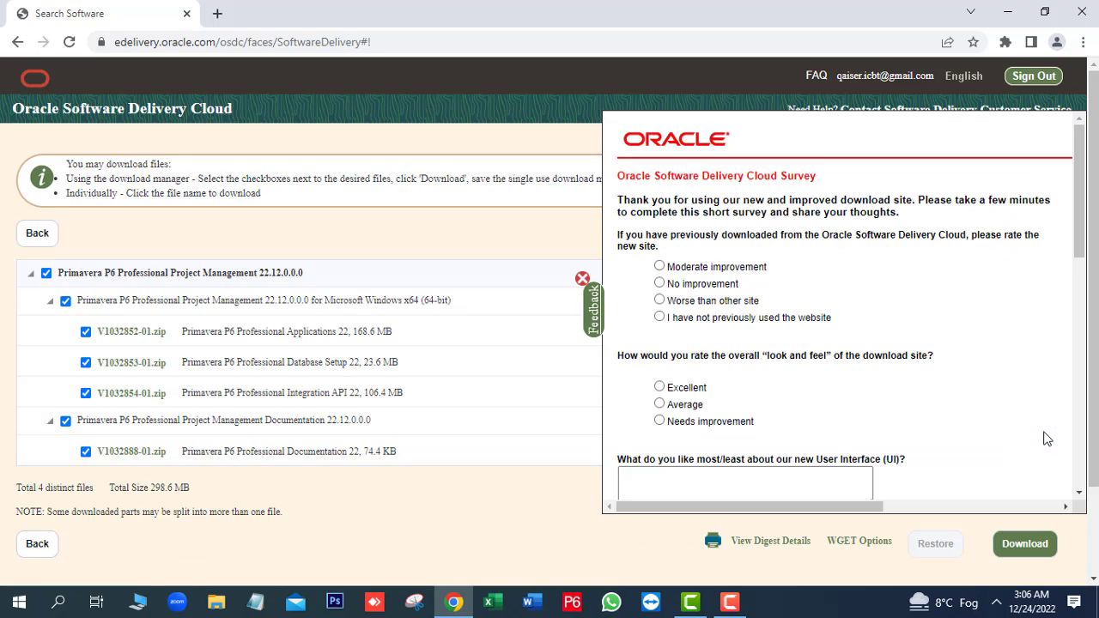
Dismiss the feedback survey and download V1032852-01.zip, the 168.6 MB Professional Applications file.
left_click(582, 280)
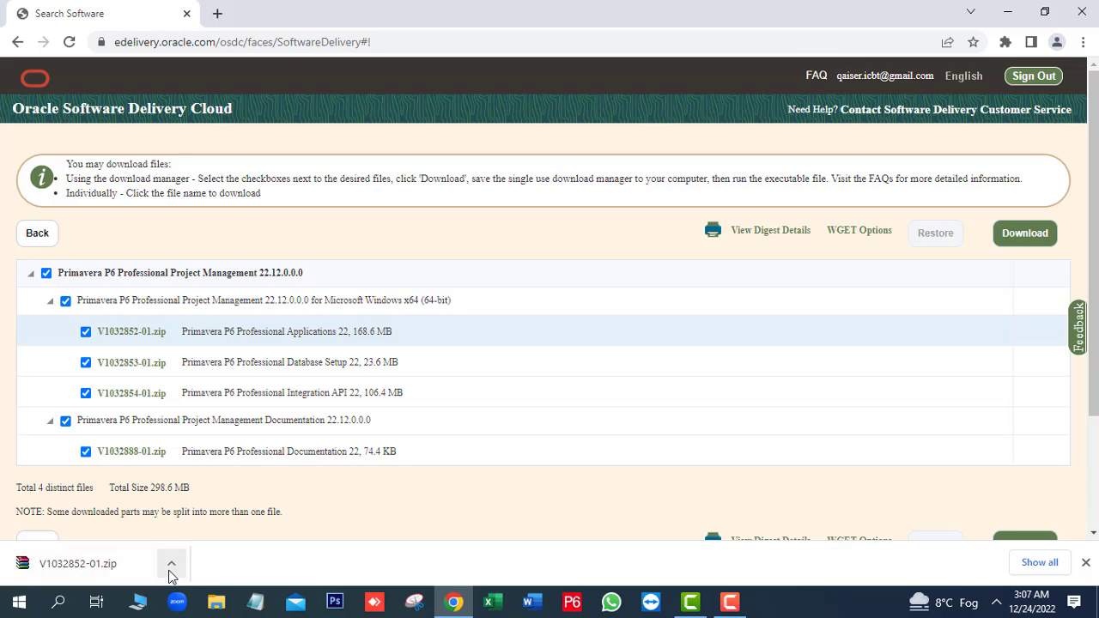
left_click(171, 566)
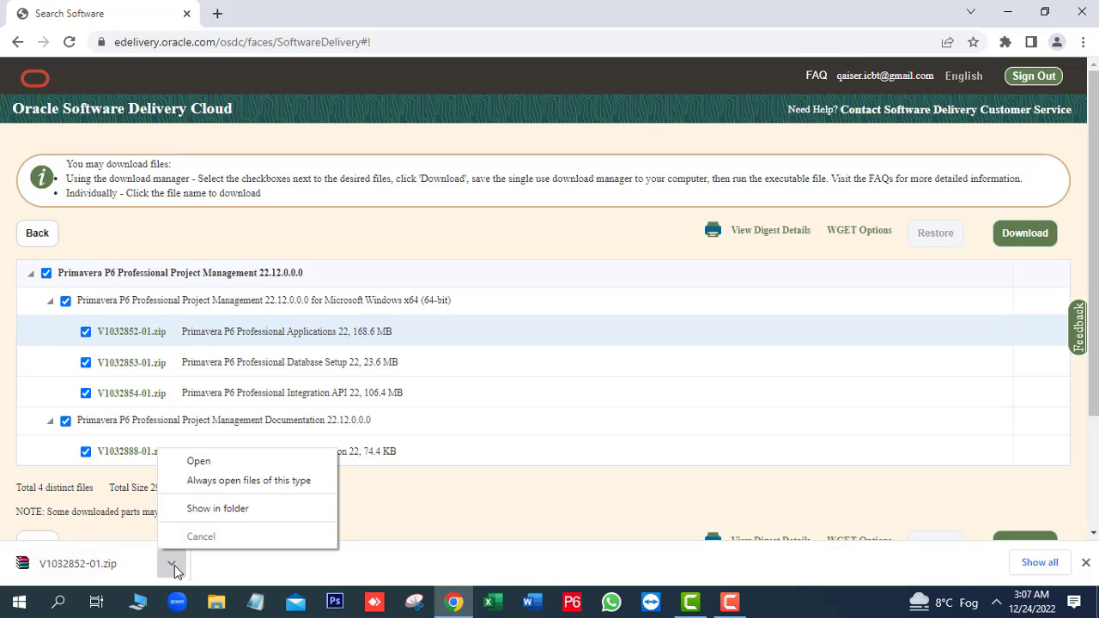
Extract the V1032852-01 archive in Downloads to the default V1032852-01 folder.
left_click(210, 513)
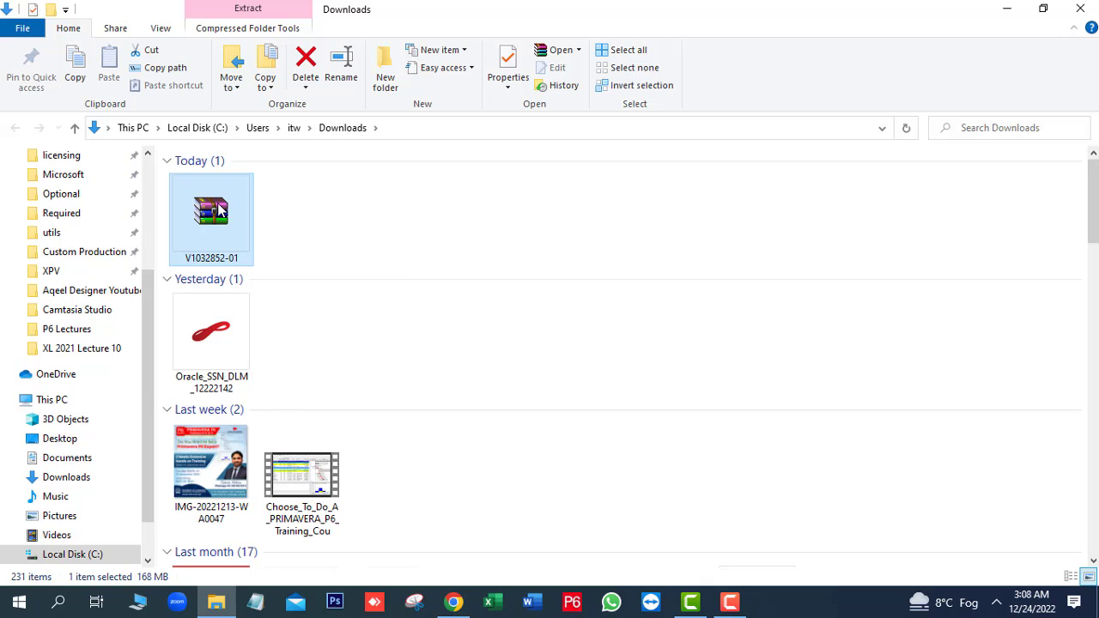
right_click(219, 210)
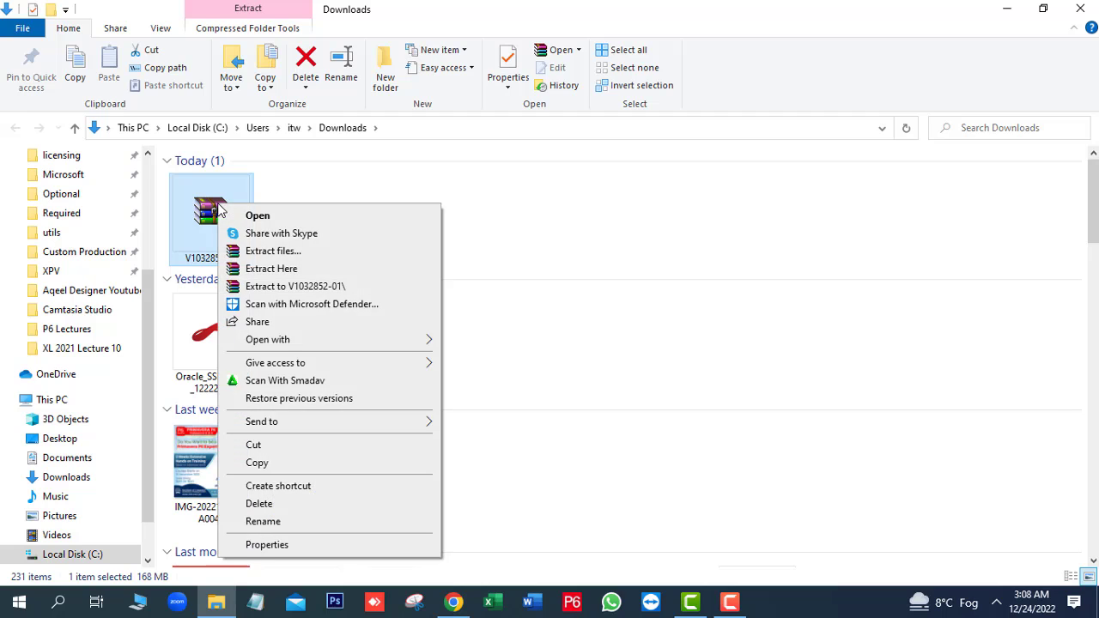
left_click(286, 255)
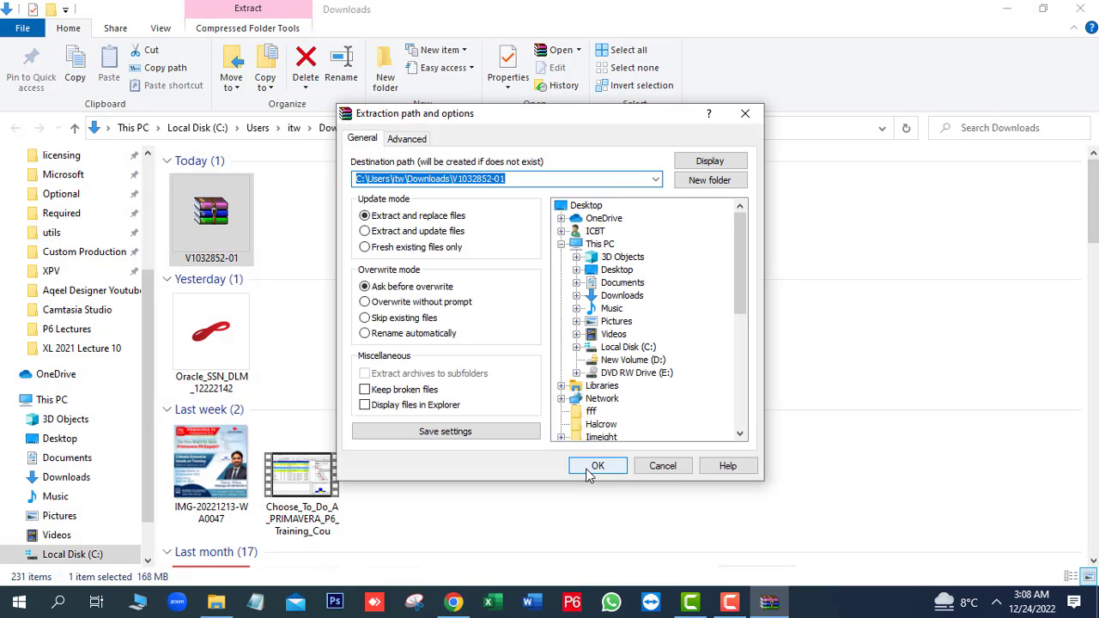
left_click(591, 471)
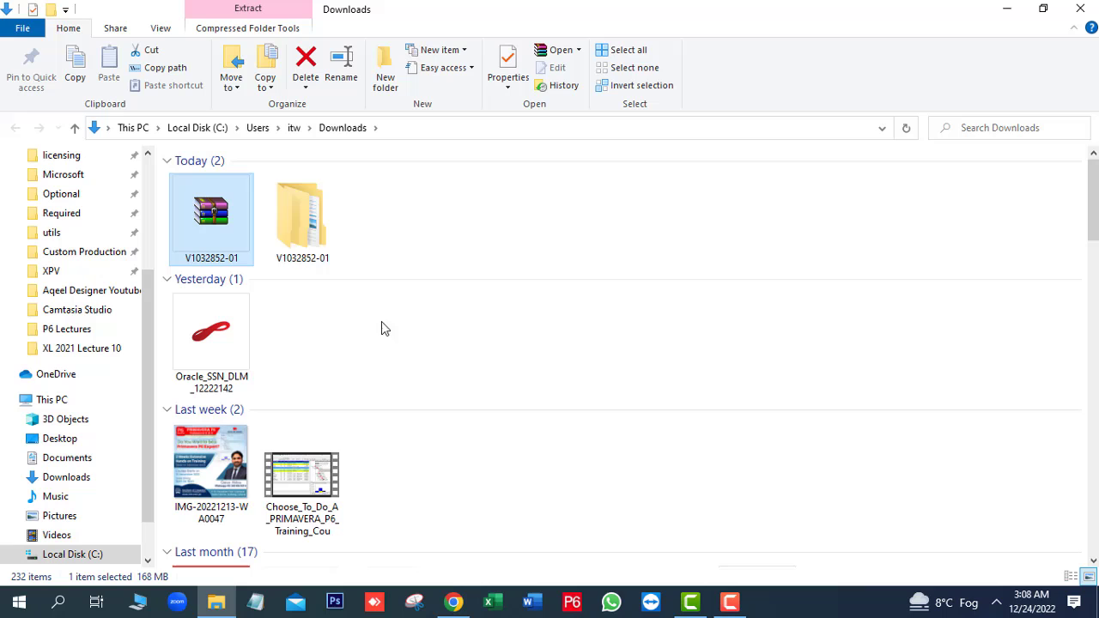
Open the extracted V1032852-01 folder and its P6_Pro_R2212 subfolder.
left_click(325, 221)
double_click(325, 218)
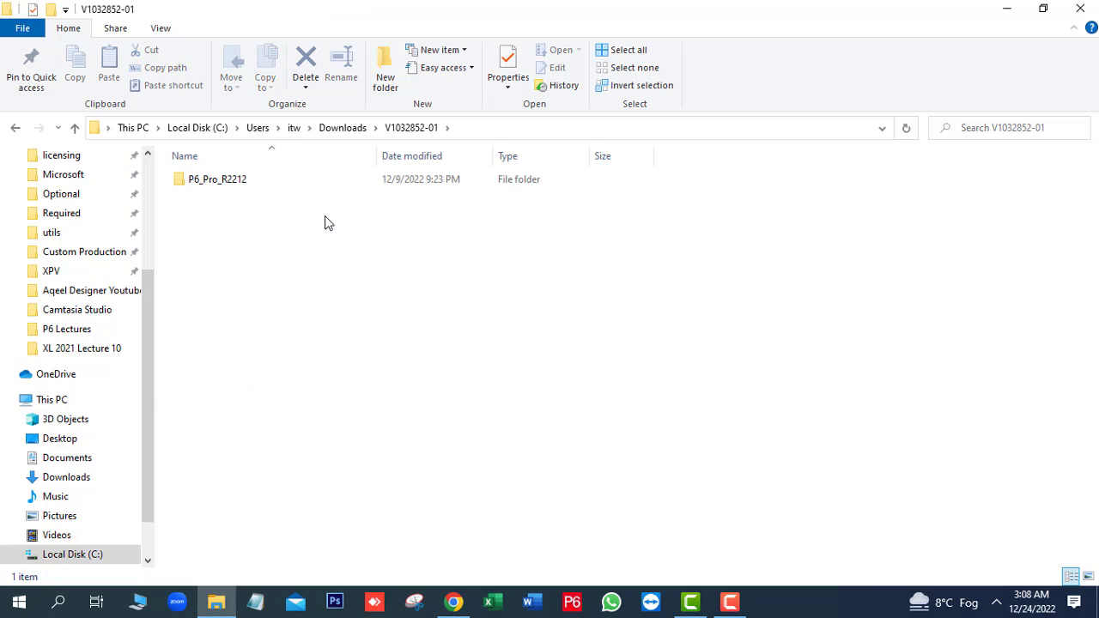
left_click(221, 185)
right_click(220, 185)
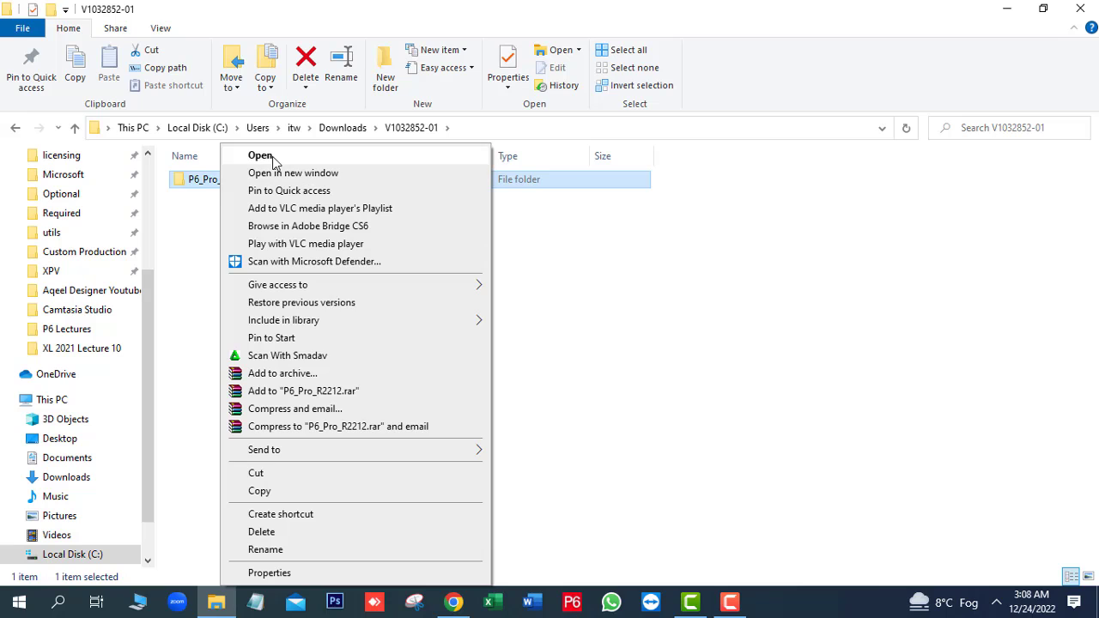
left_click(261, 157)
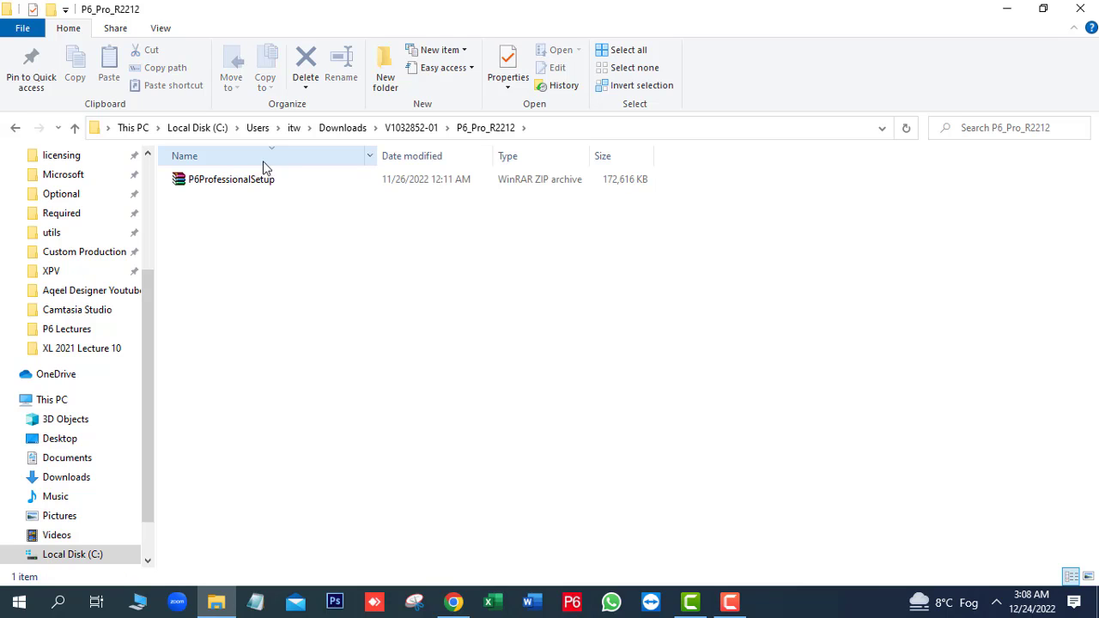
Extract the P6ProfessionalSetup archive to its default folder and open that folder.
double_click(239, 182)
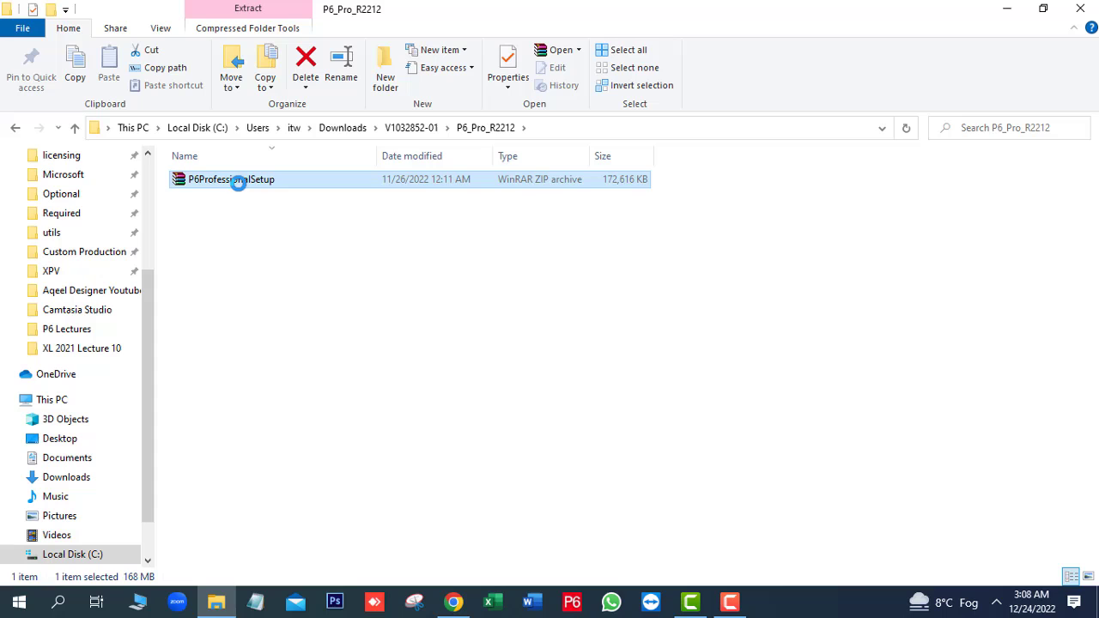
right_click(239, 182)
left_click(298, 238)
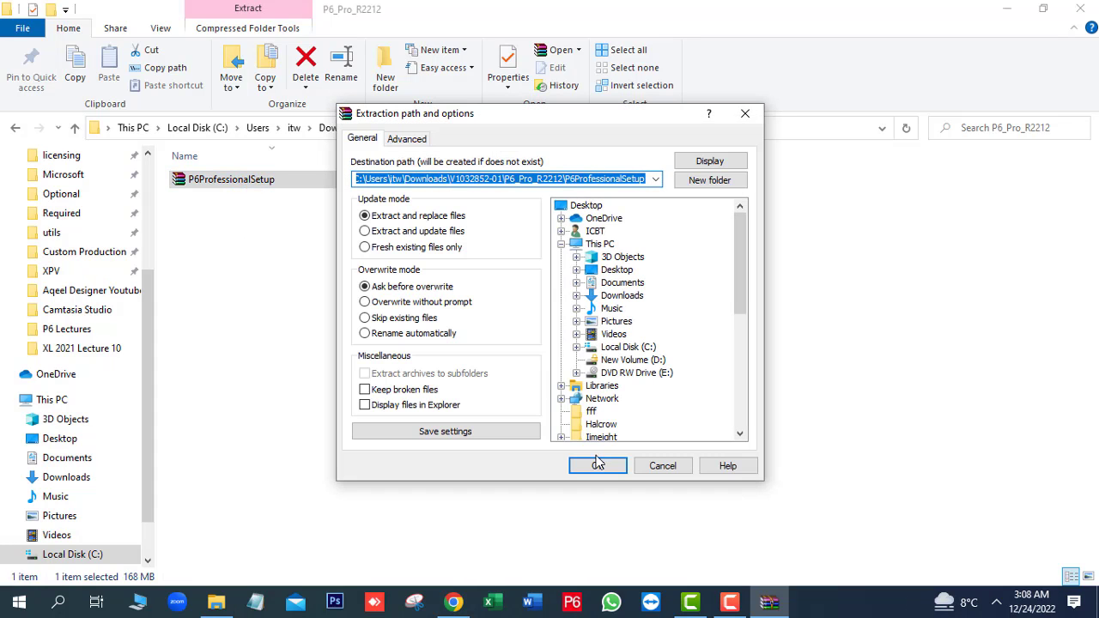
left_click(596, 466)
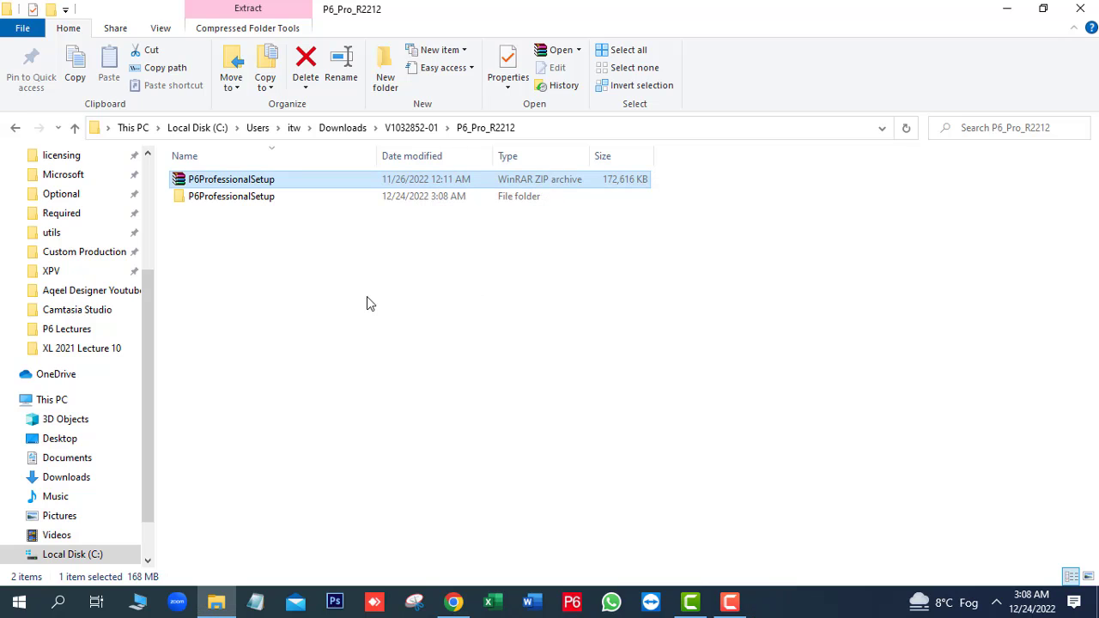
double_click(270, 197)
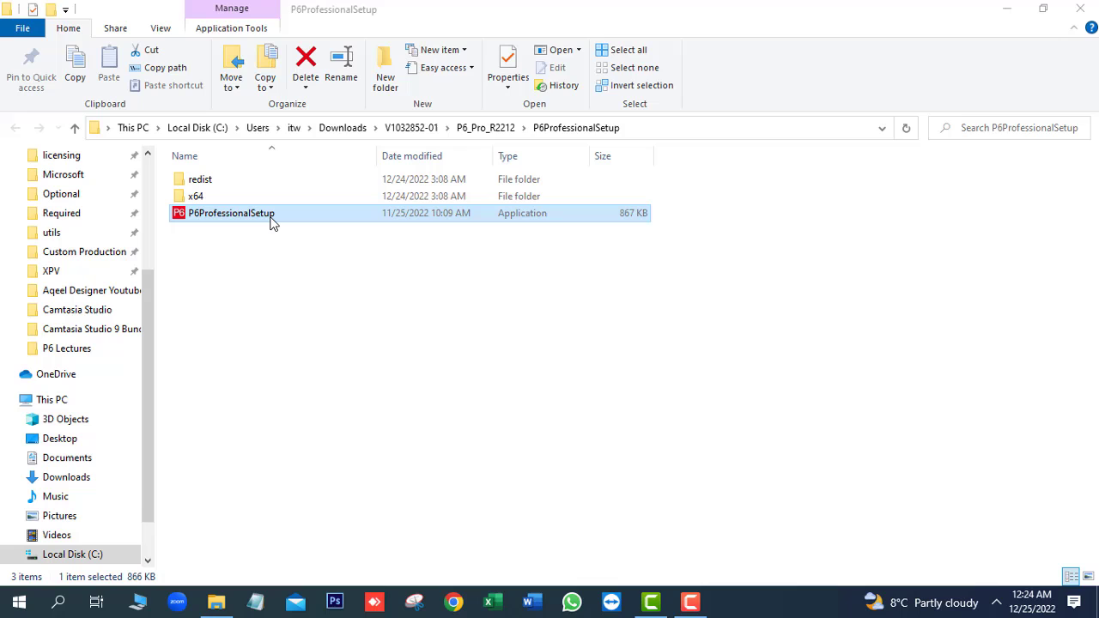
Run P6ProfessionalSetup with the Typical installation type and wait for it to complete.
double_click(272, 221)
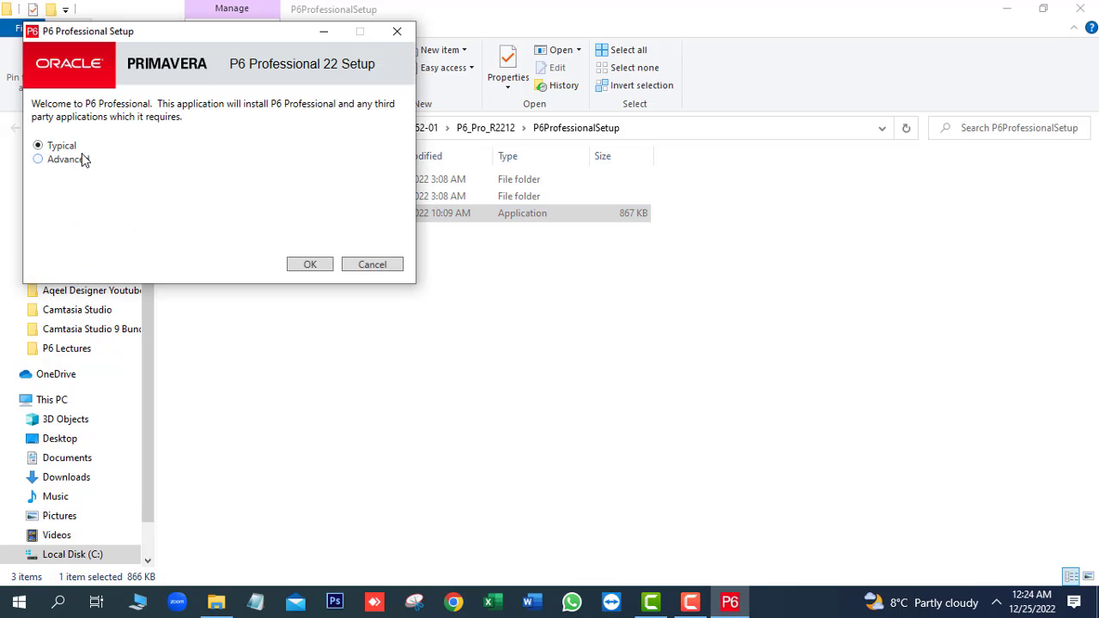
left_click(314, 268)
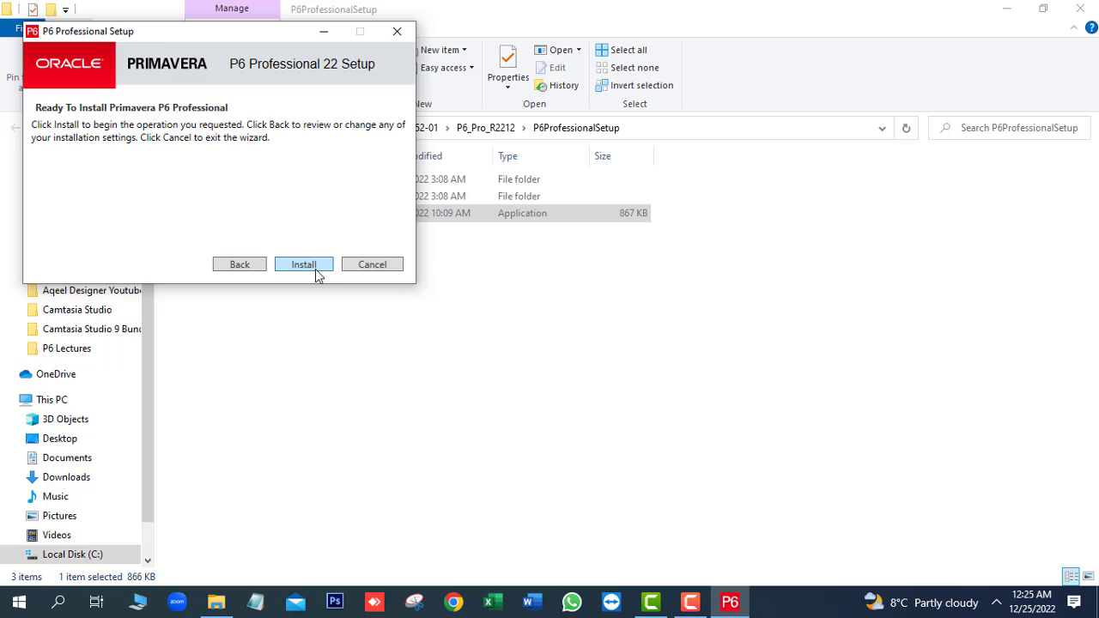
left_click(316, 270)
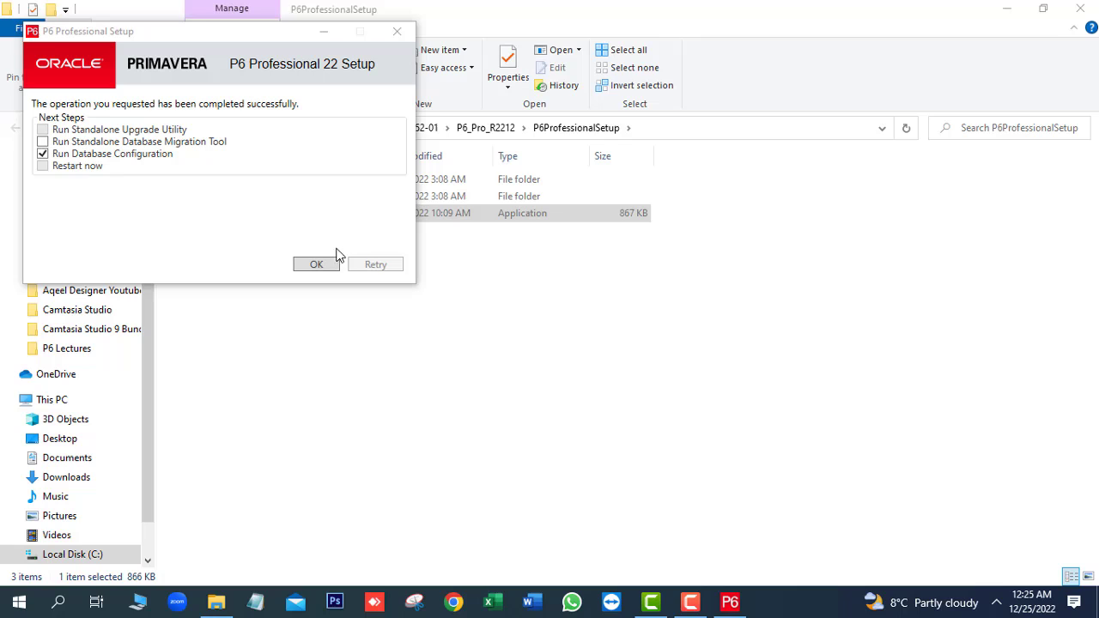
left_click(319, 267)
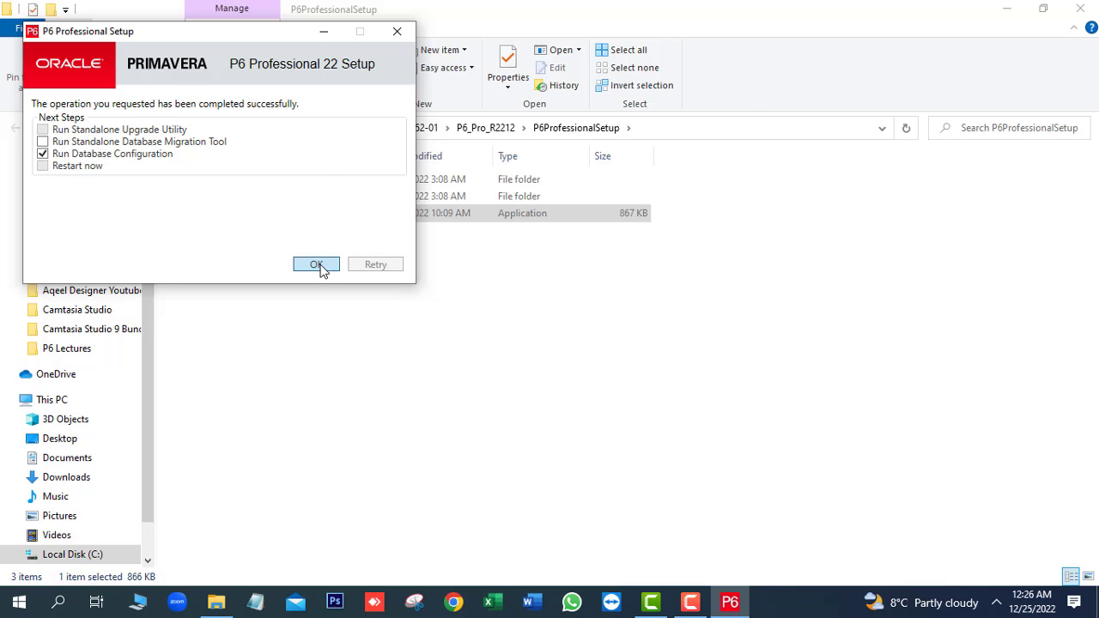
Add a P6 Professional Standalone (SQLite) connection aliased PMDB that creates a new standalone database.
left_click(318, 266)
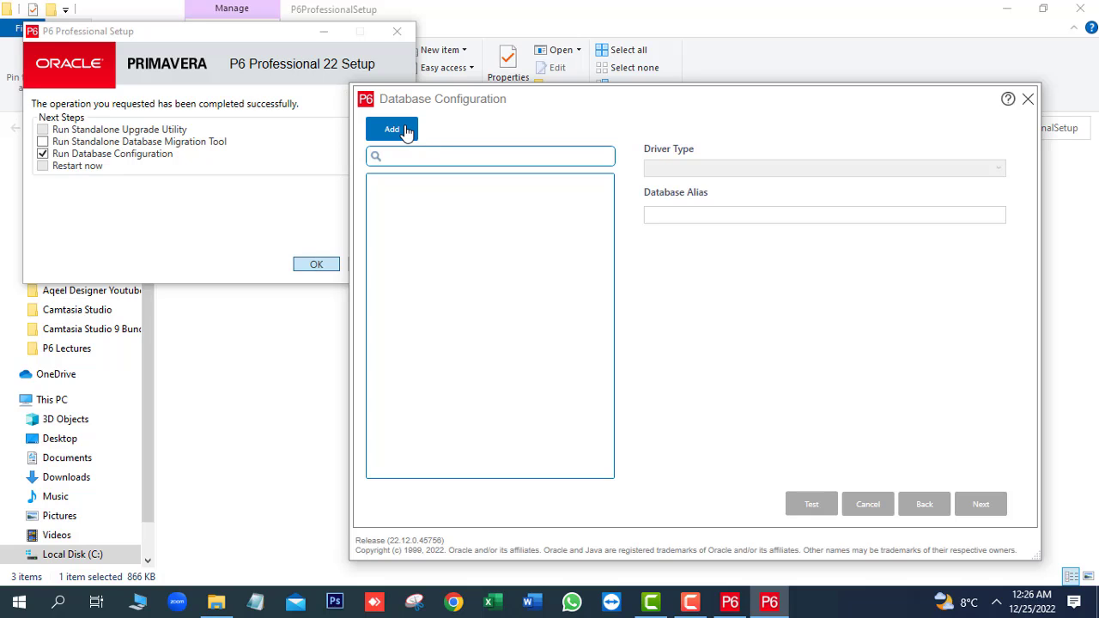
left_click(407, 132)
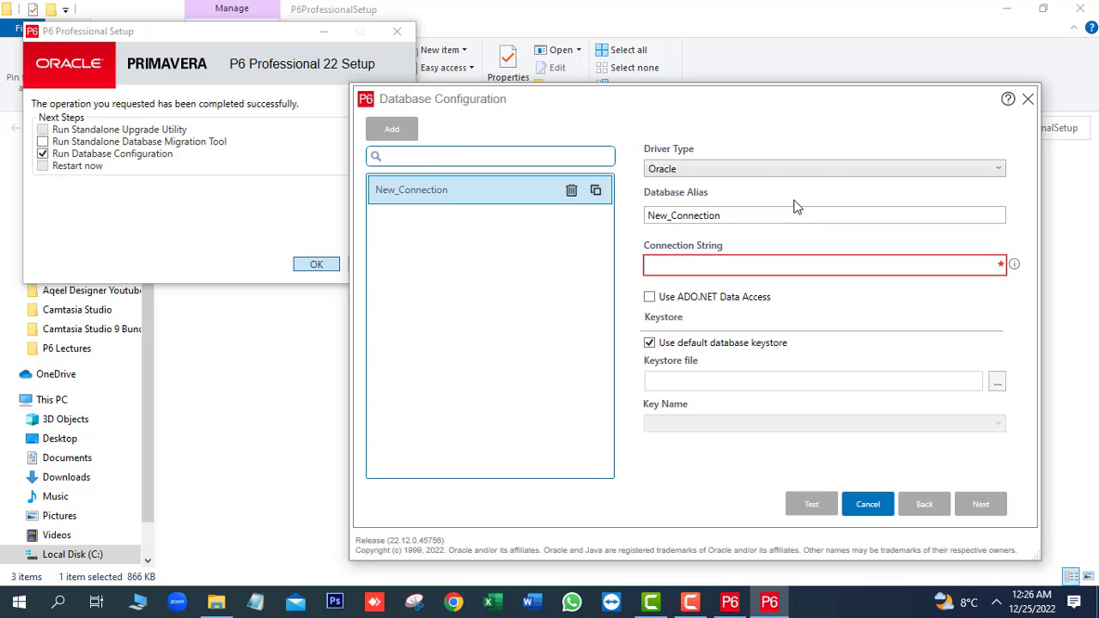
left_click(708, 169)
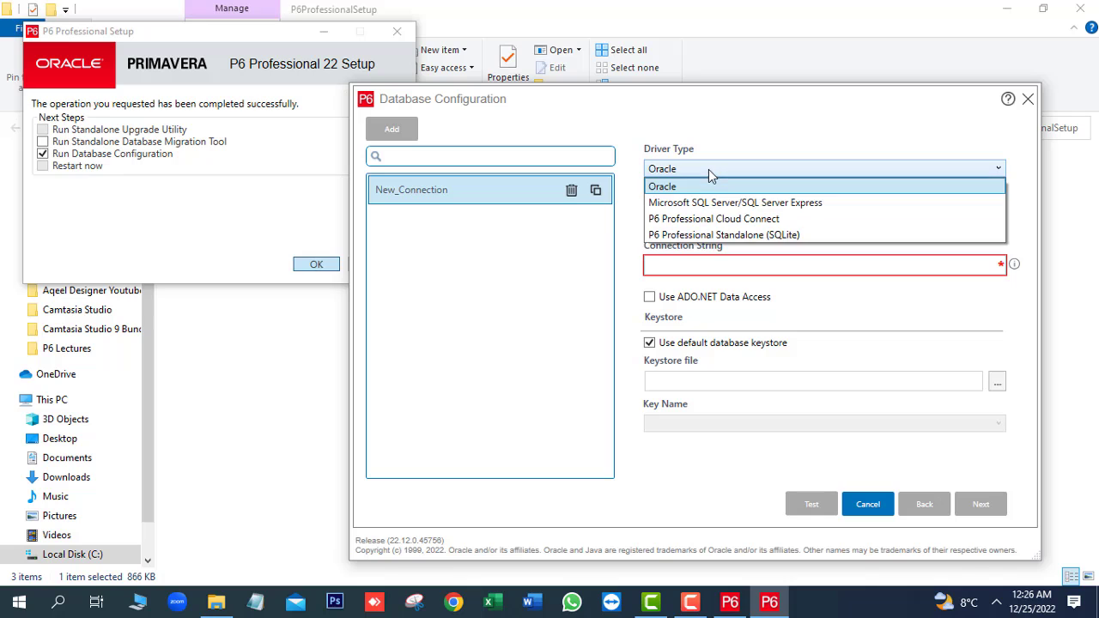
left_click(685, 235)
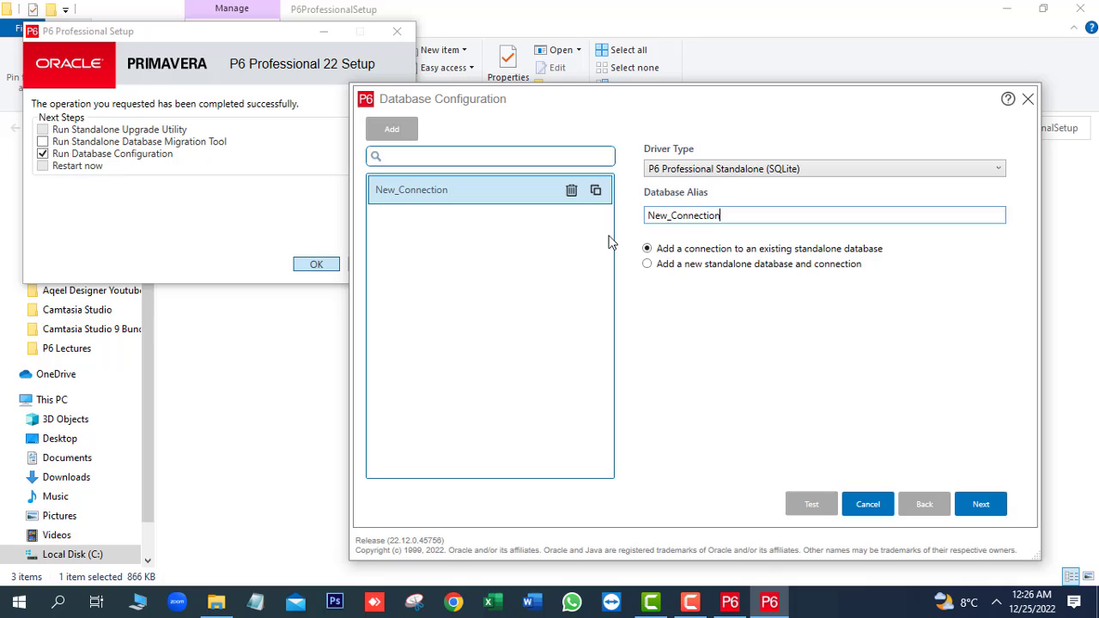
double_click(724, 216)
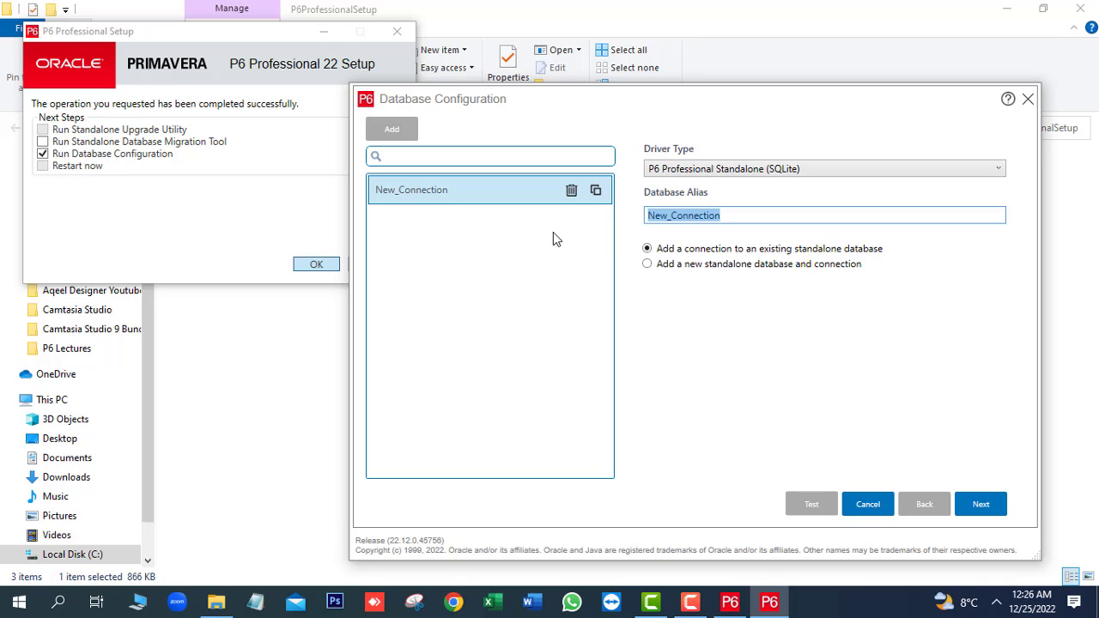
type("PMDB")
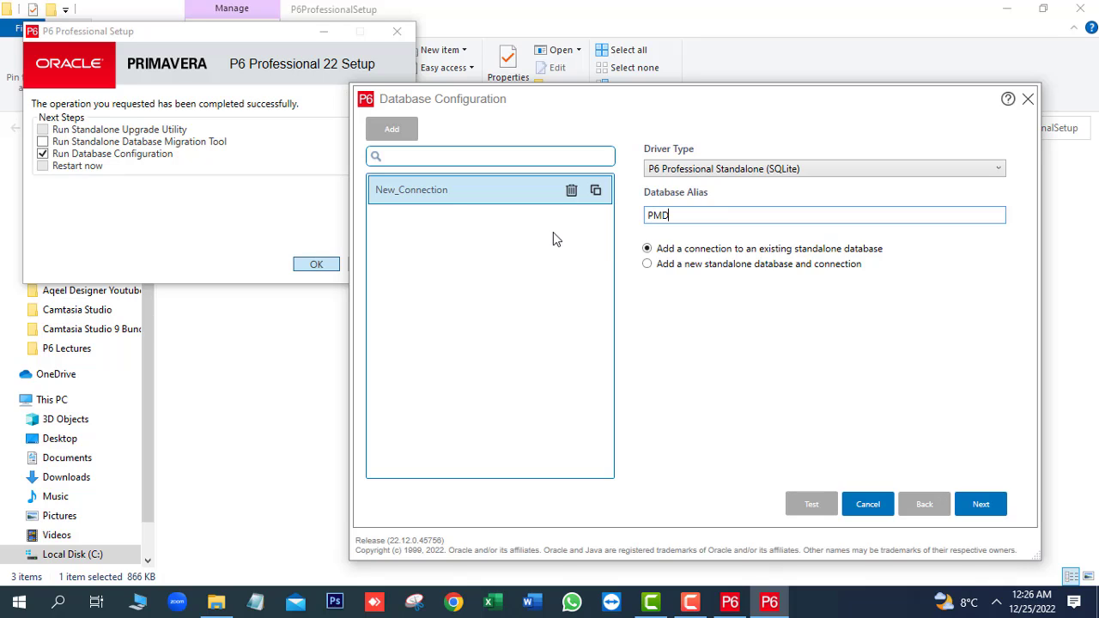
left_click(693, 273)
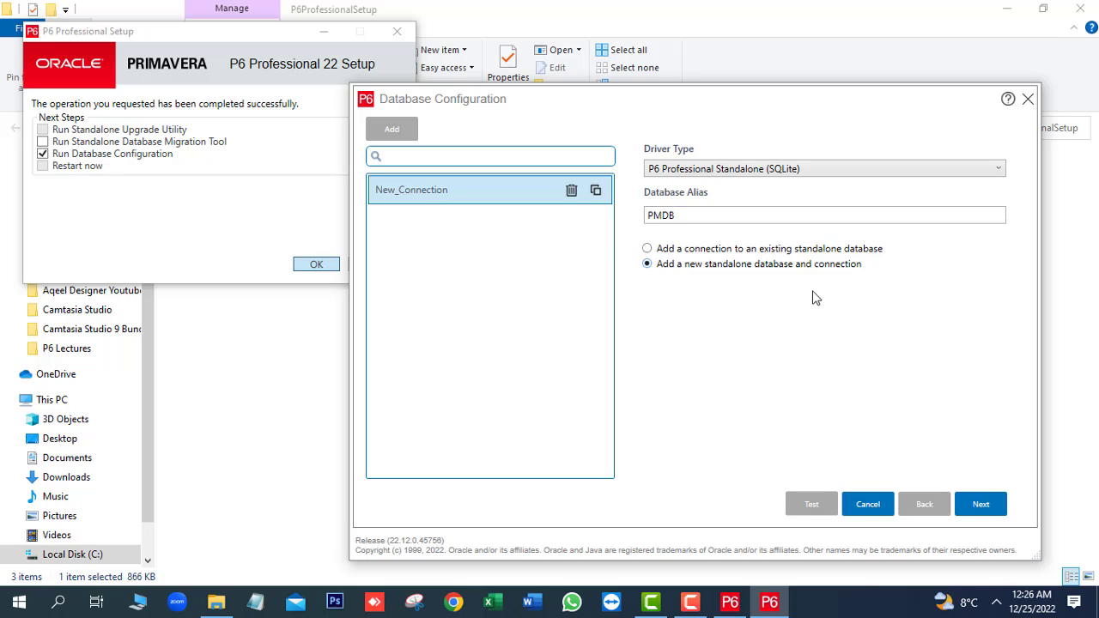
Set the admin user's new password and its confirmation to the copied login name.
left_click(982, 507)
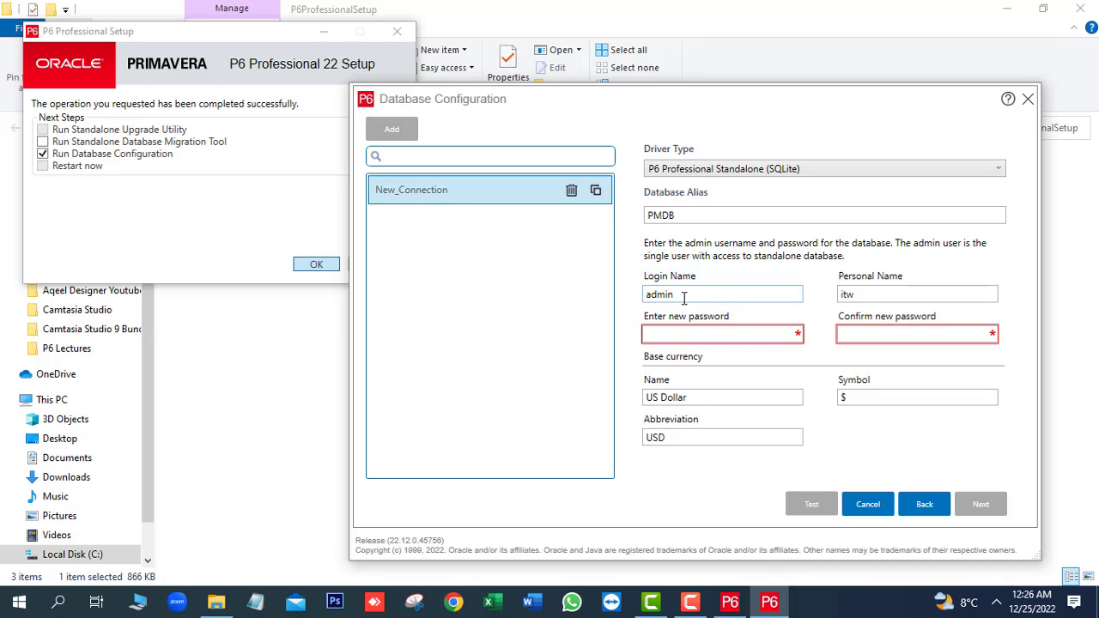
left_click_drag(684, 294, 646, 297)
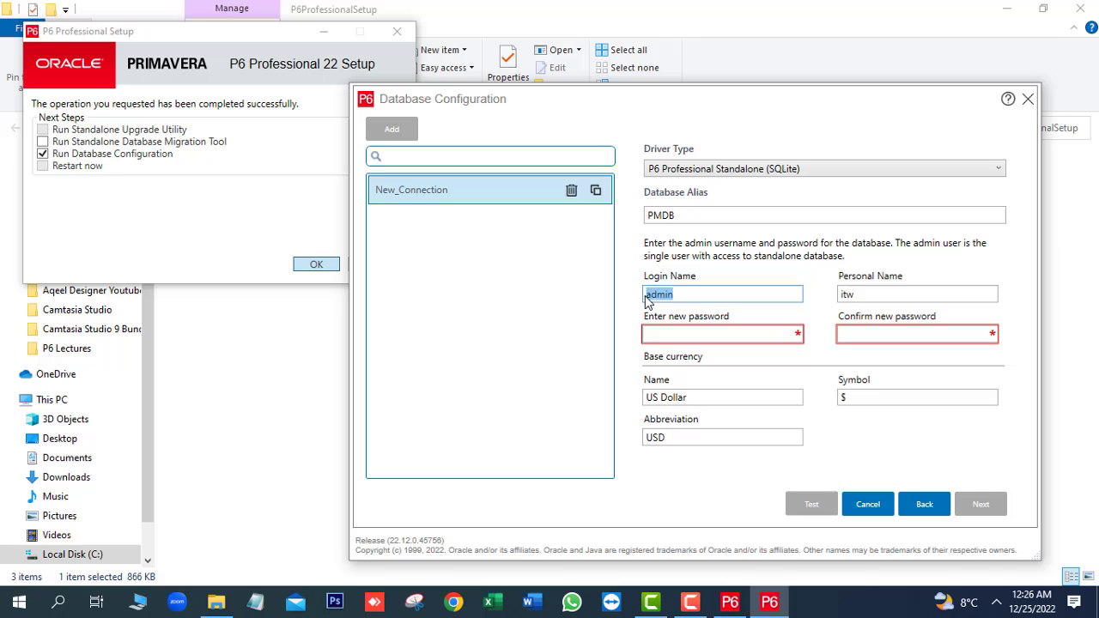
right_click(661, 299)
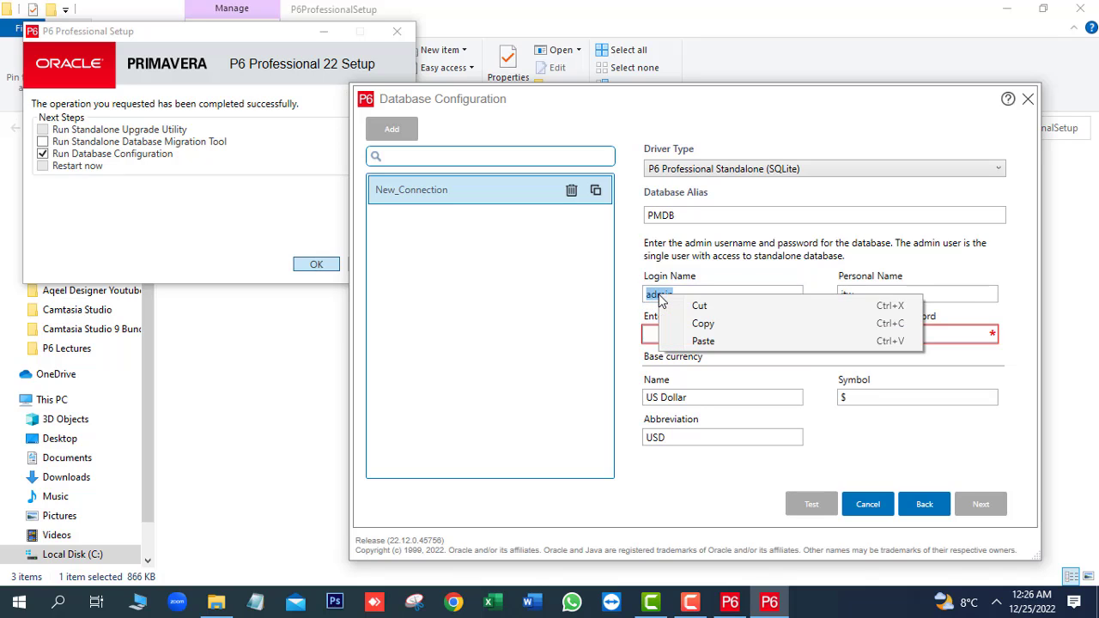
left_click(720, 322)
left_click(688, 332)
right_click(688, 332)
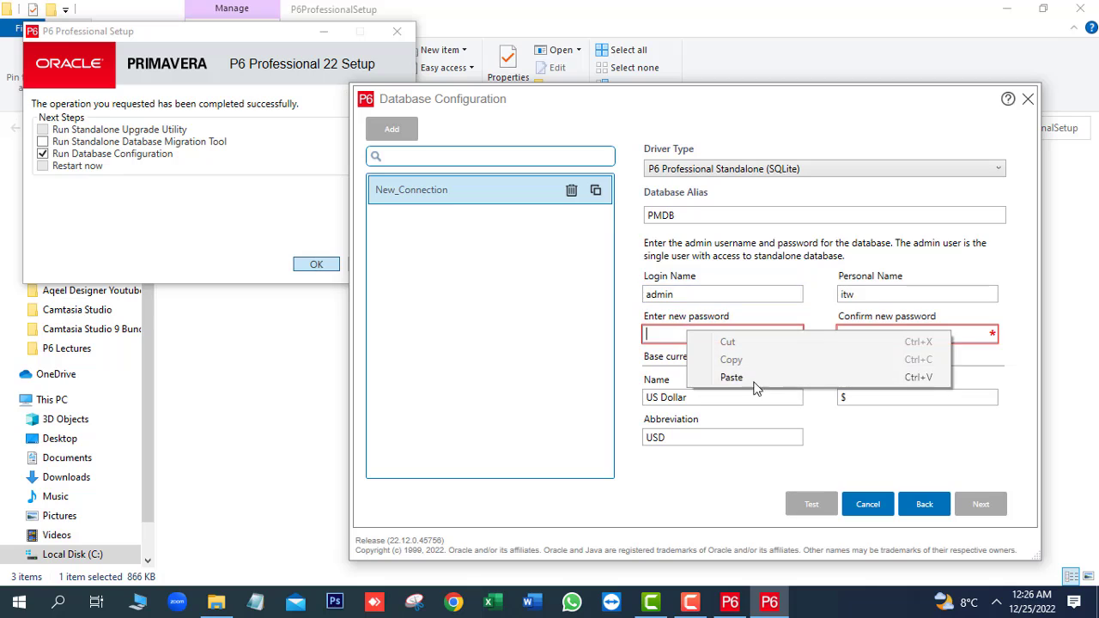
left_click(747, 378)
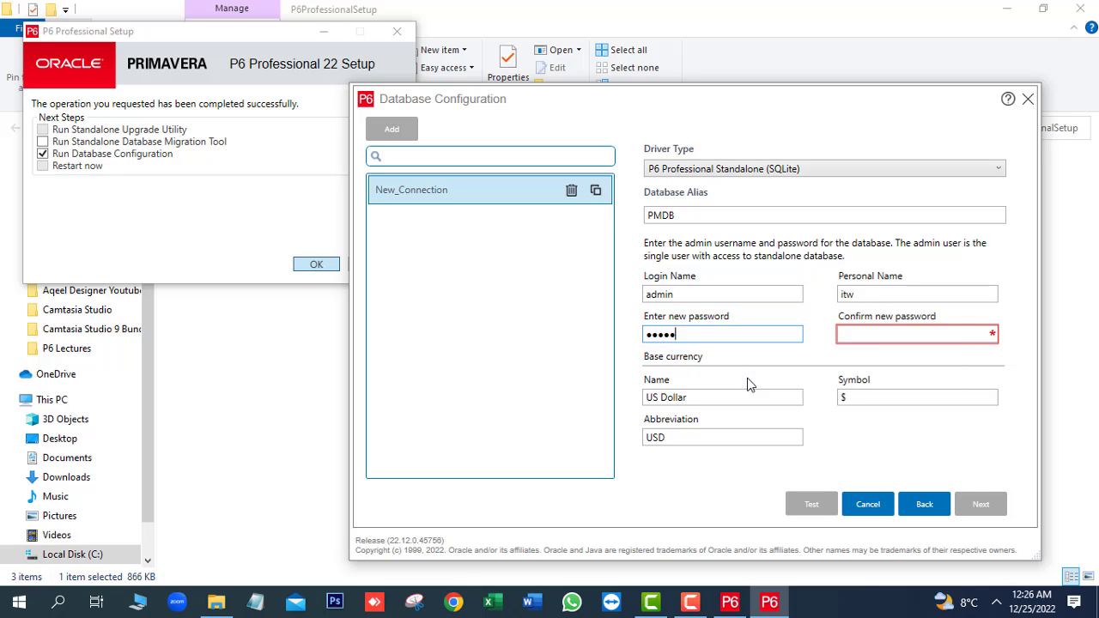
left_click(876, 335)
right_click(876, 336)
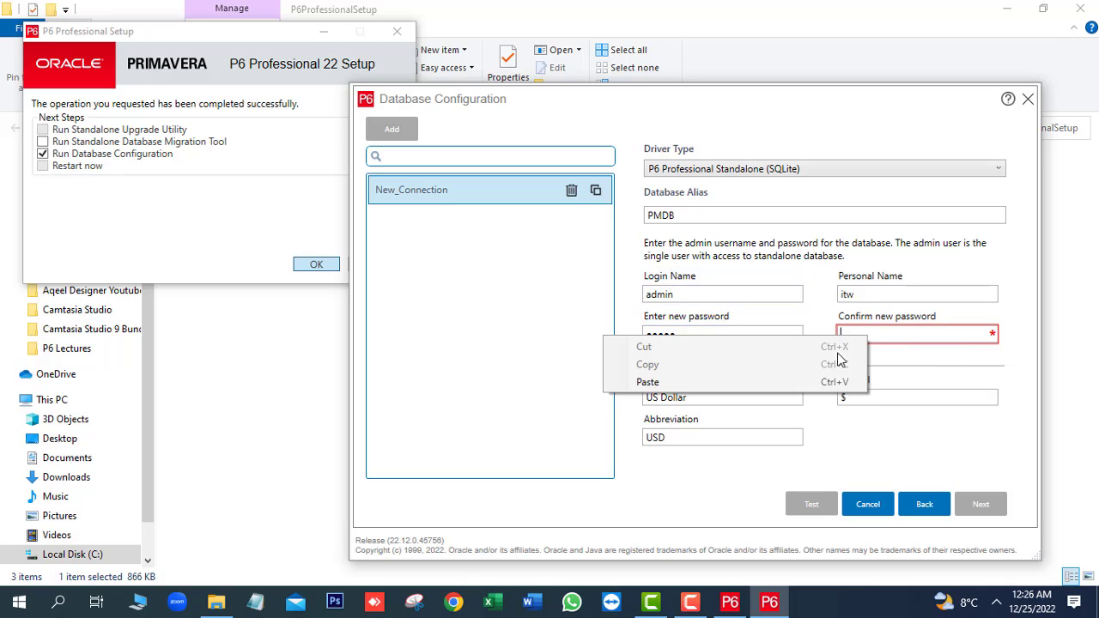
left_click(710, 380)
left_click(982, 507)
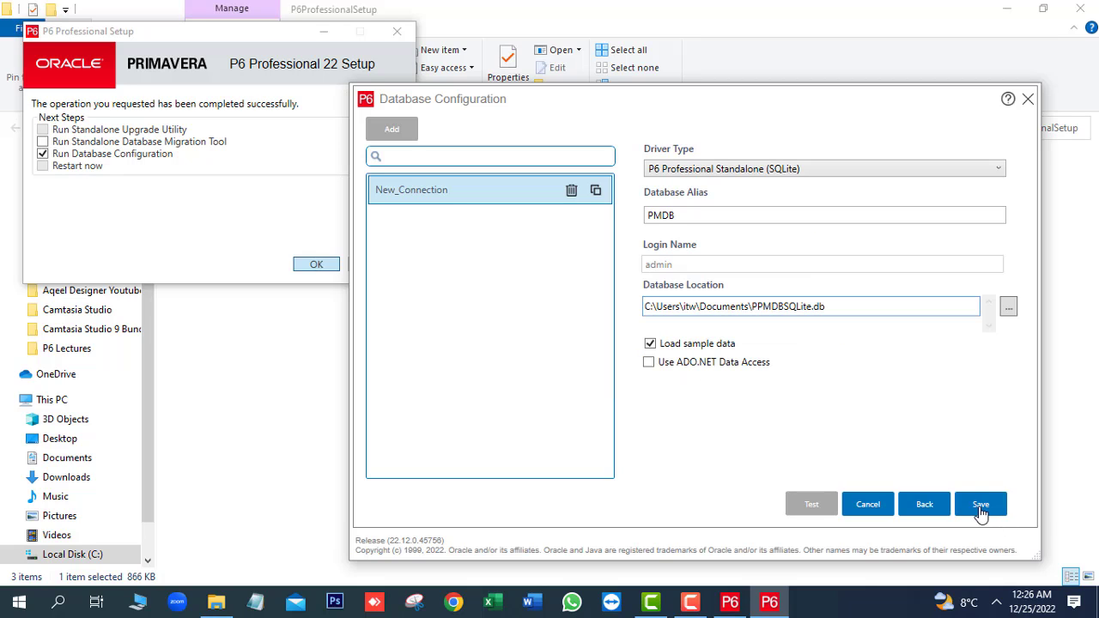
Untick Load sample data and save the new database as D:\PMDB.db.
left_click(651, 344)
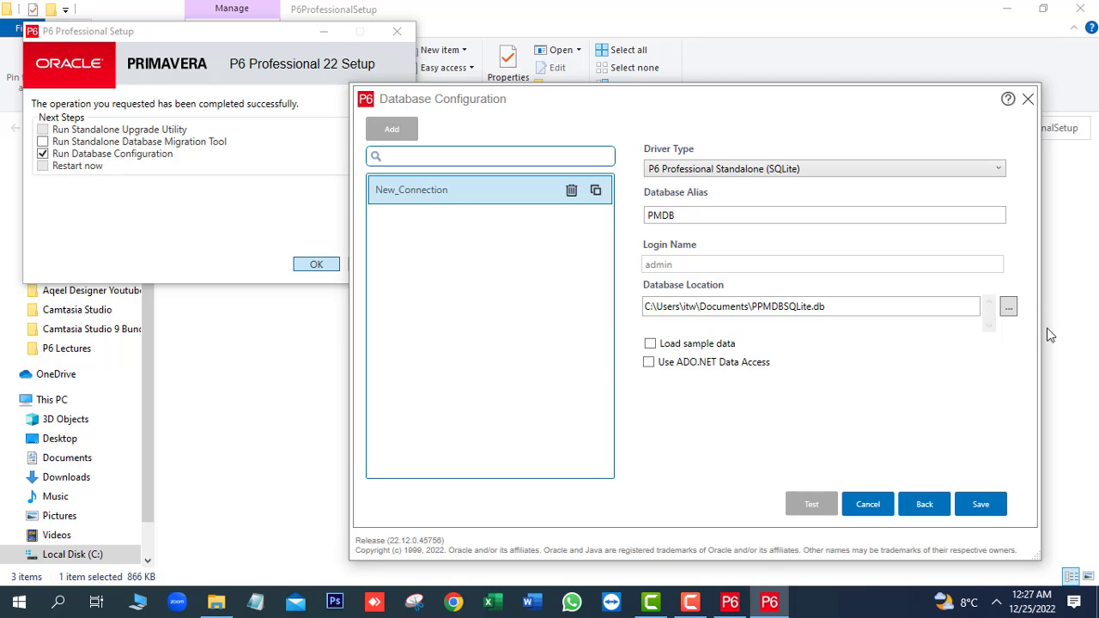
left_click(1005, 312)
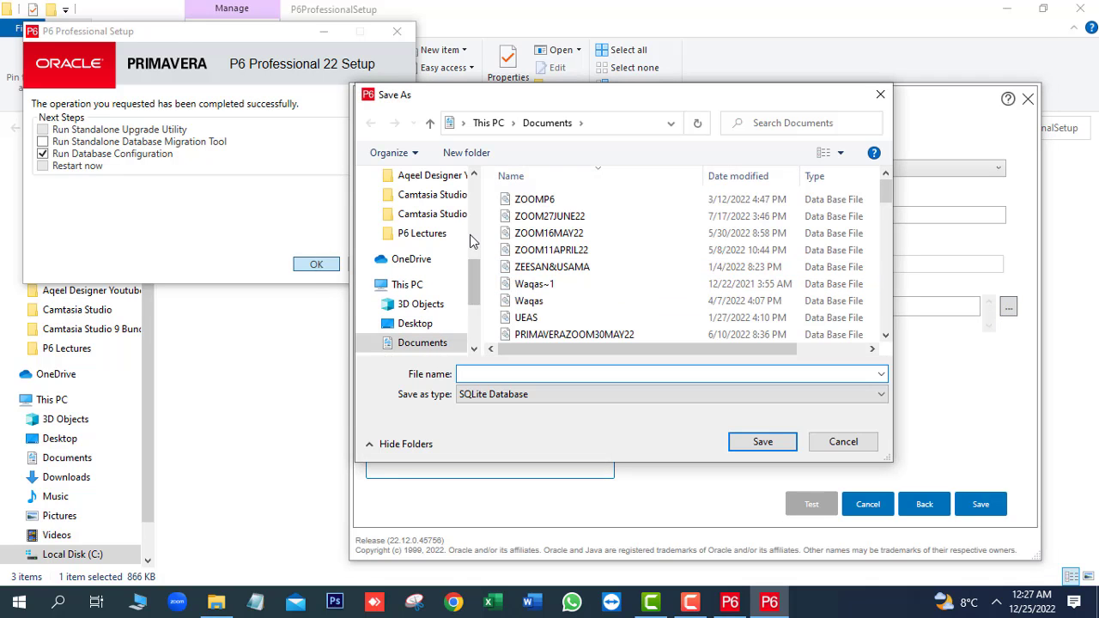
left_click_drag(473, 265, 483, 317)
left_click(455, 314)
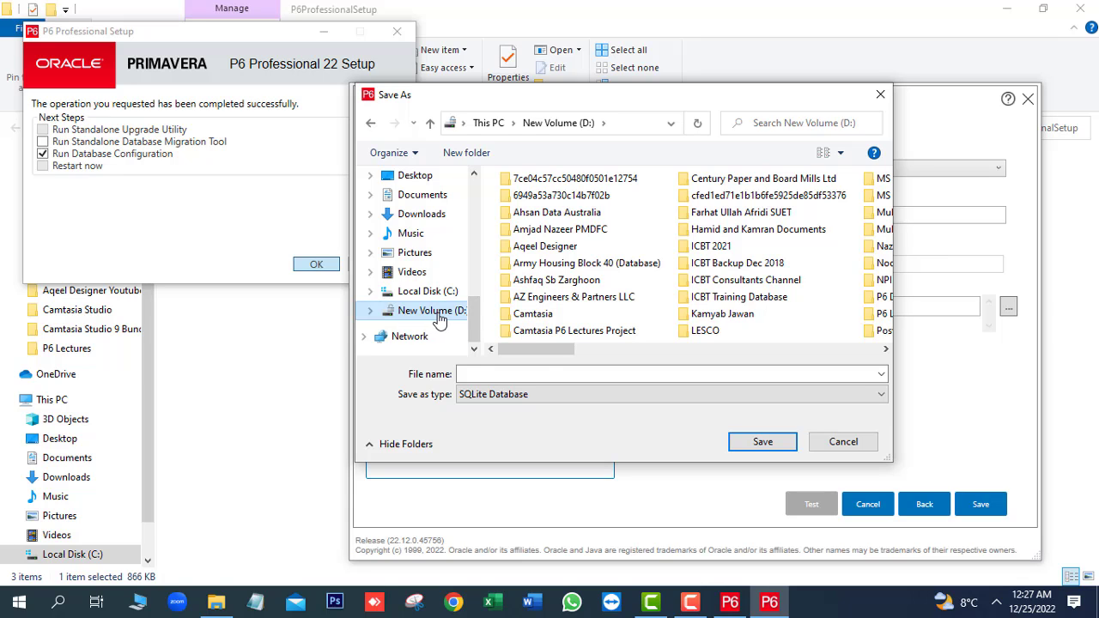
left_click(534, 374)
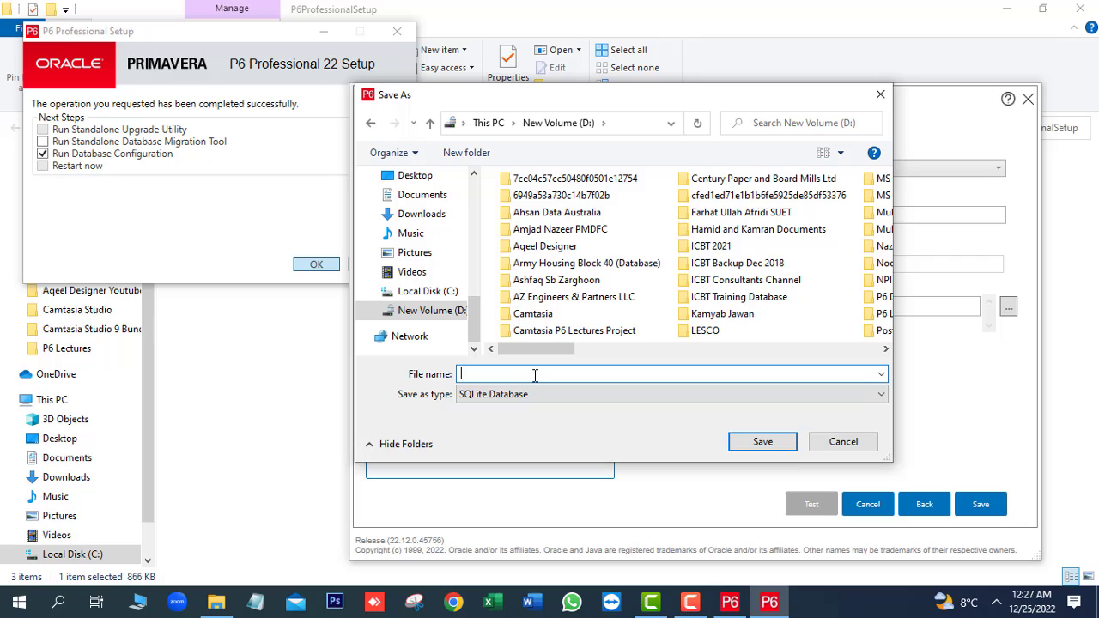
type("P")
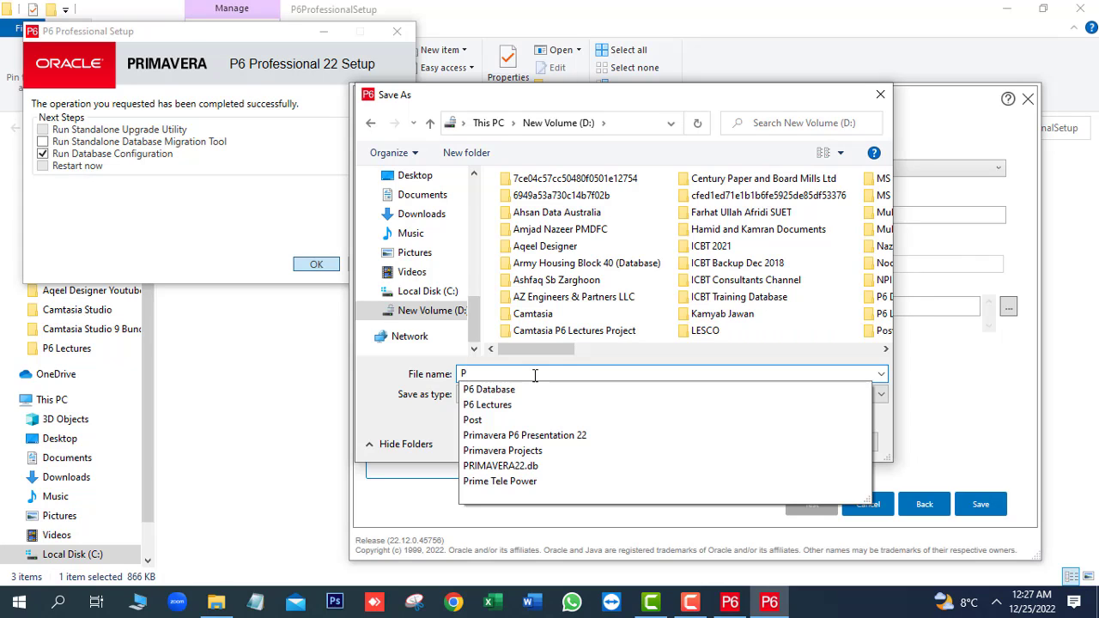
type("MDB")
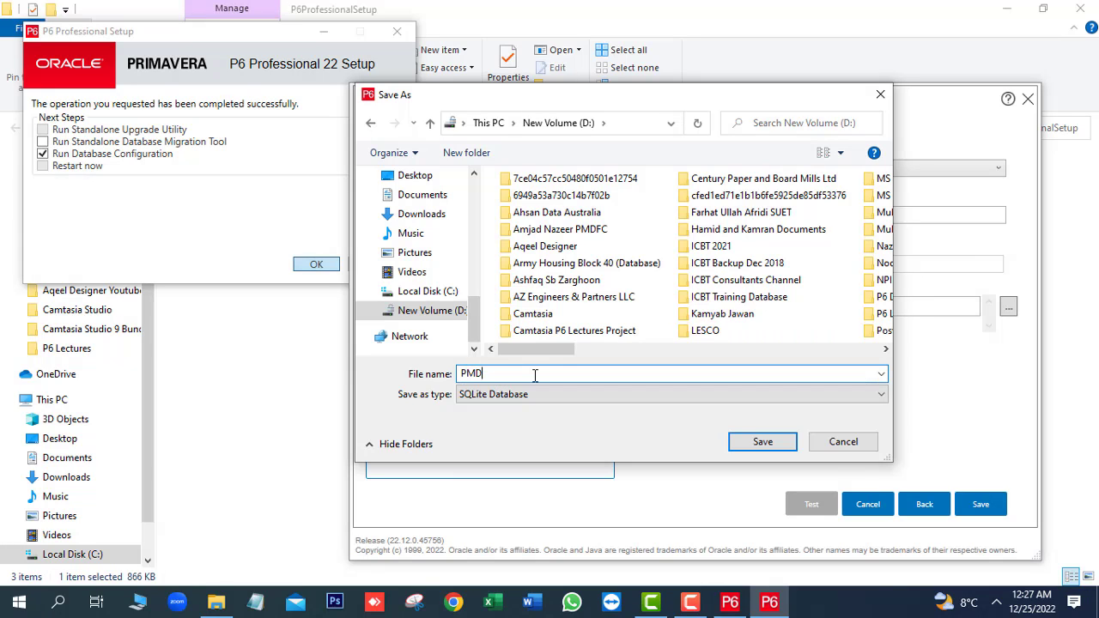
left_click(778, 448)
left_click(984, 507)
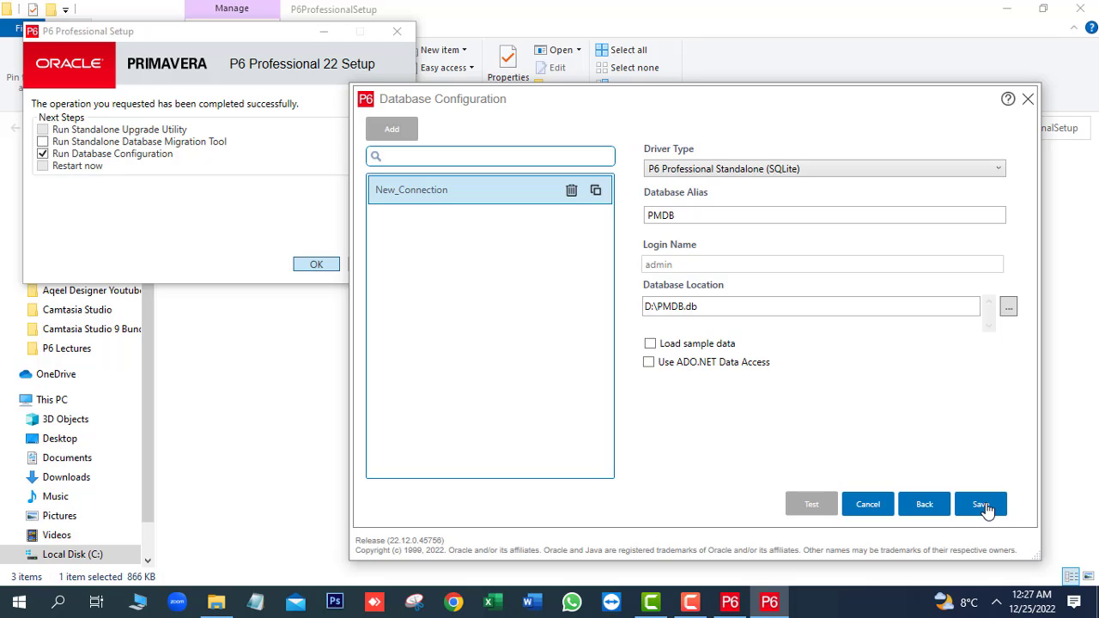
Save the PMDB database alias, then close Database Configuration and File Explorer.
left_click(984, 506)
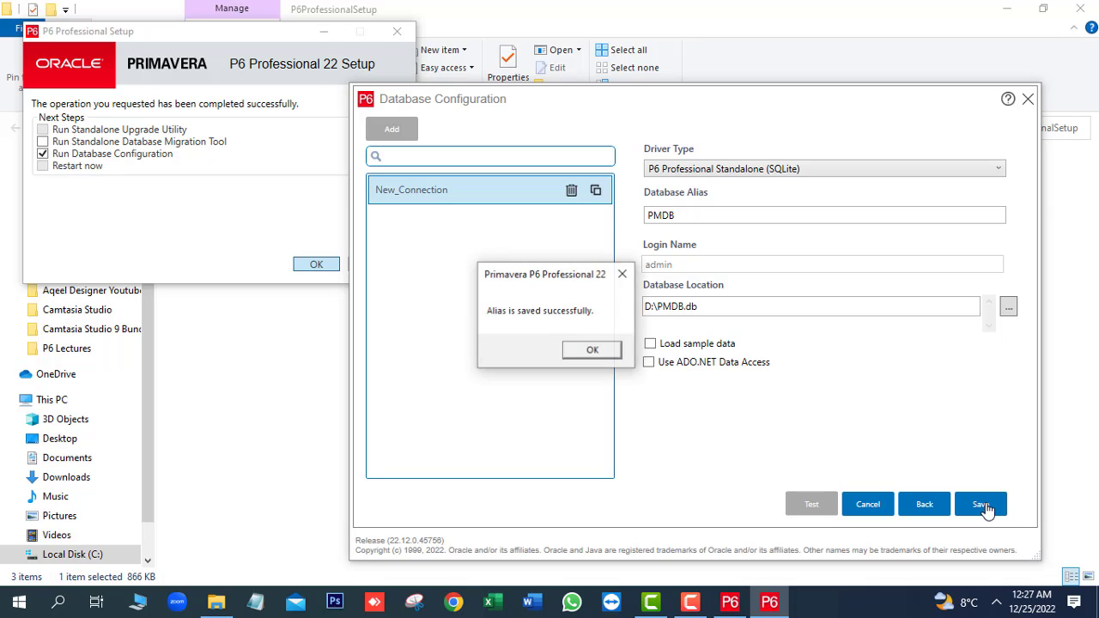
left_click(592, 352)
left_click(1026, 99)
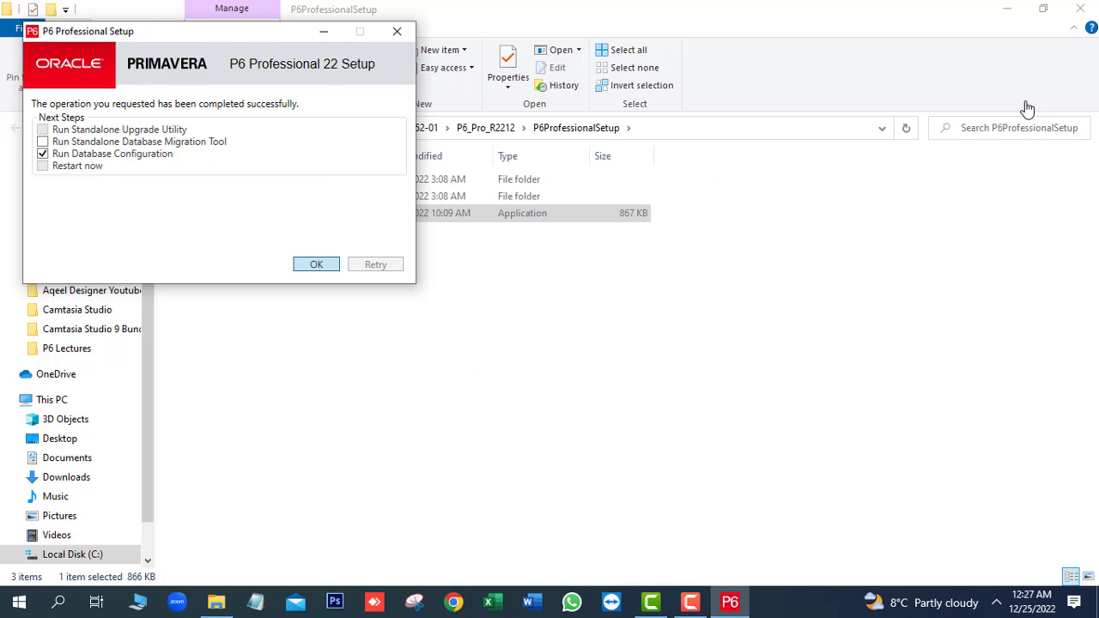
left_click(1080, 11)
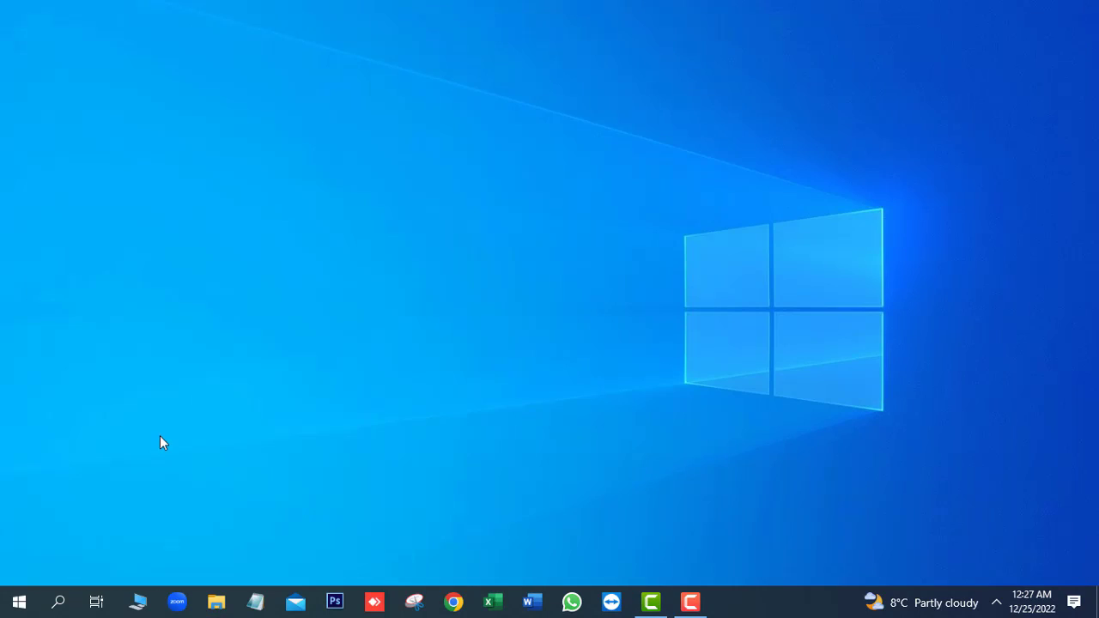
Launch P6 Professional 22 (x64) from the Windows Start menu.
left_click(21, 604)
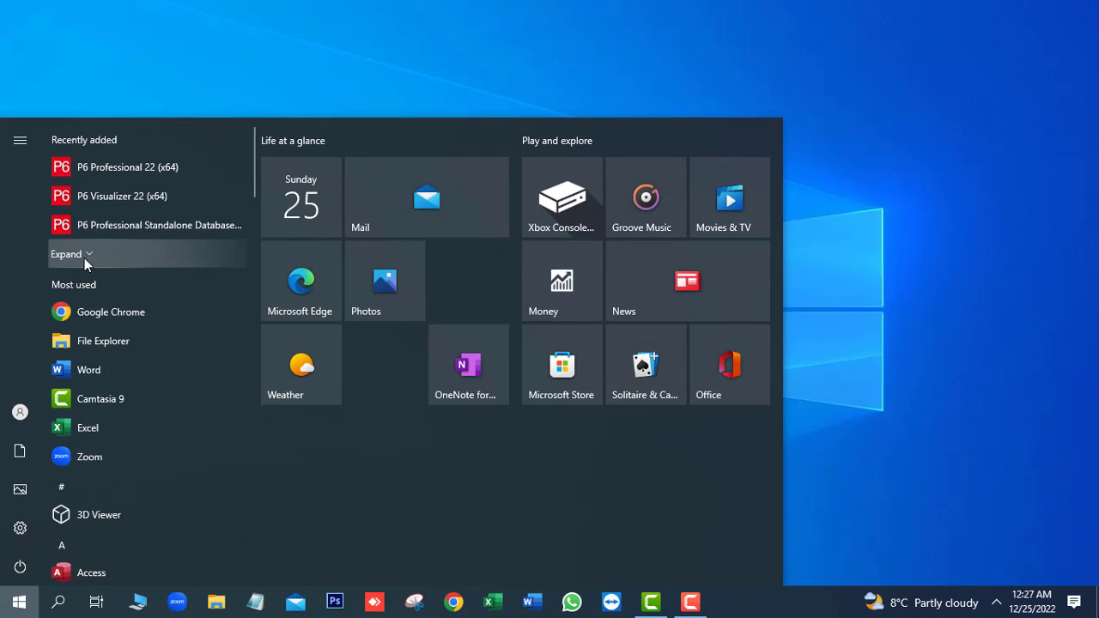
left_click(84, 256)
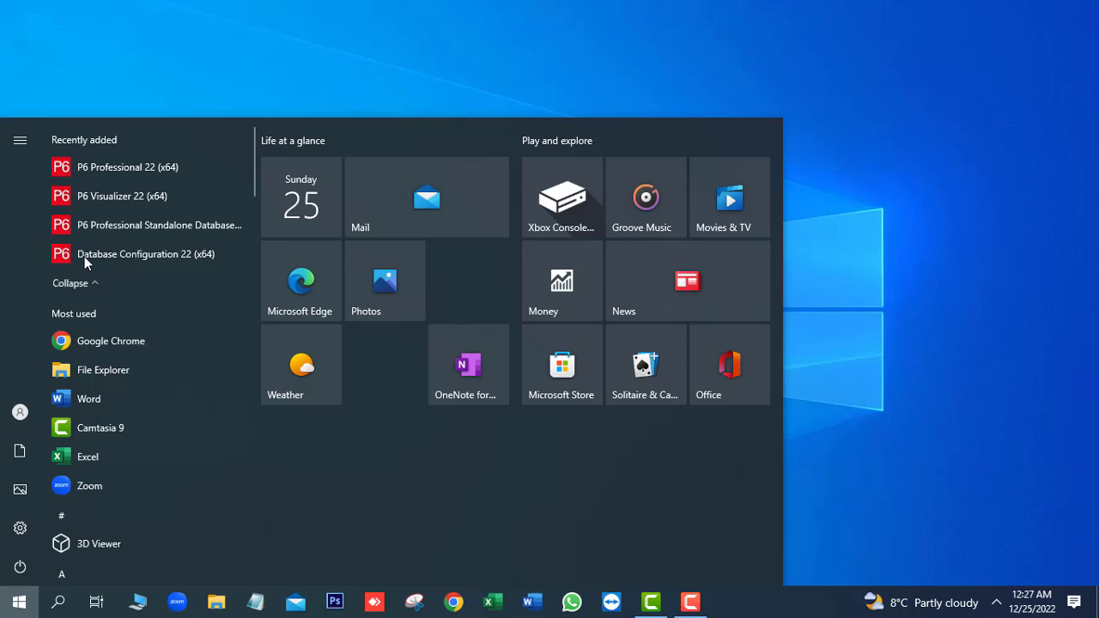
left_click(137, 169)
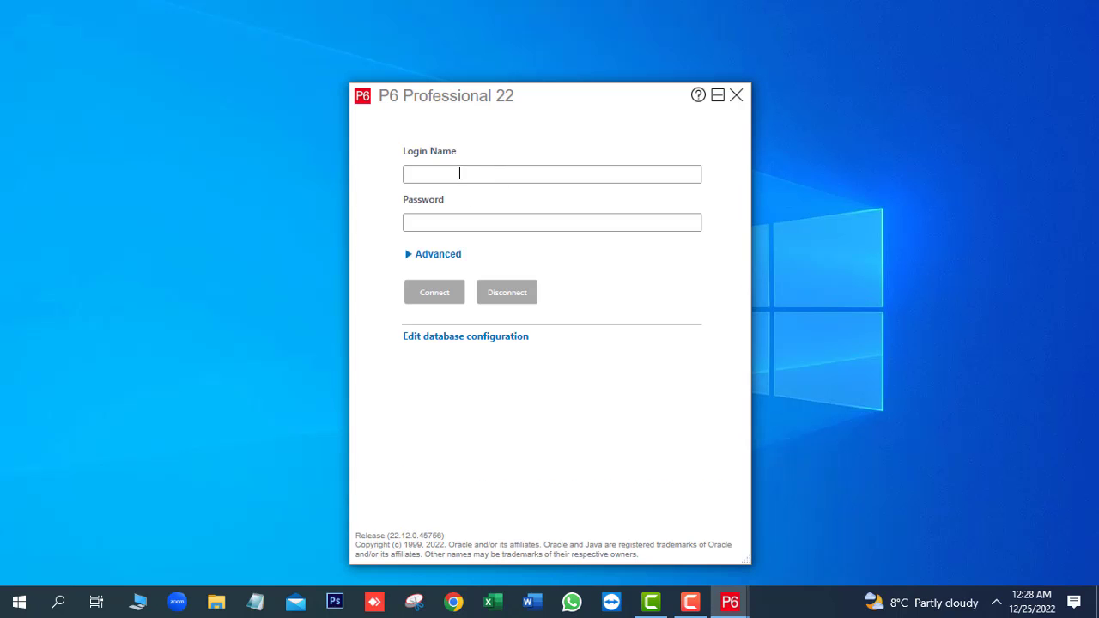
Enter 'admin' as the login name and fill in the account password.
type("admin")
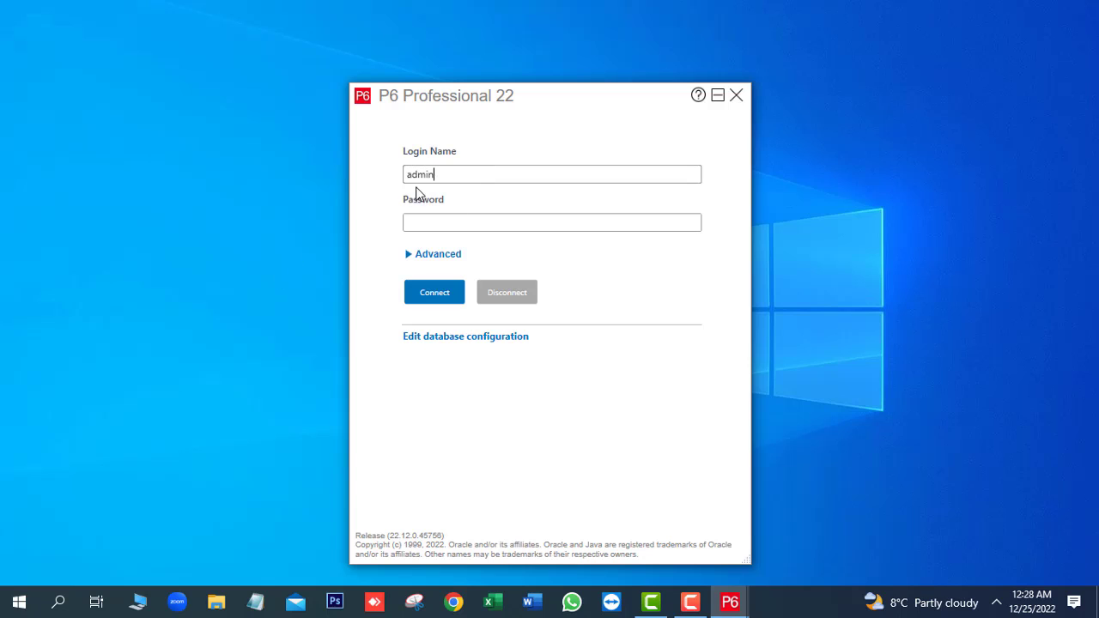
left_click_drag(449, 176, 400, 177)
right_click(425, 174)
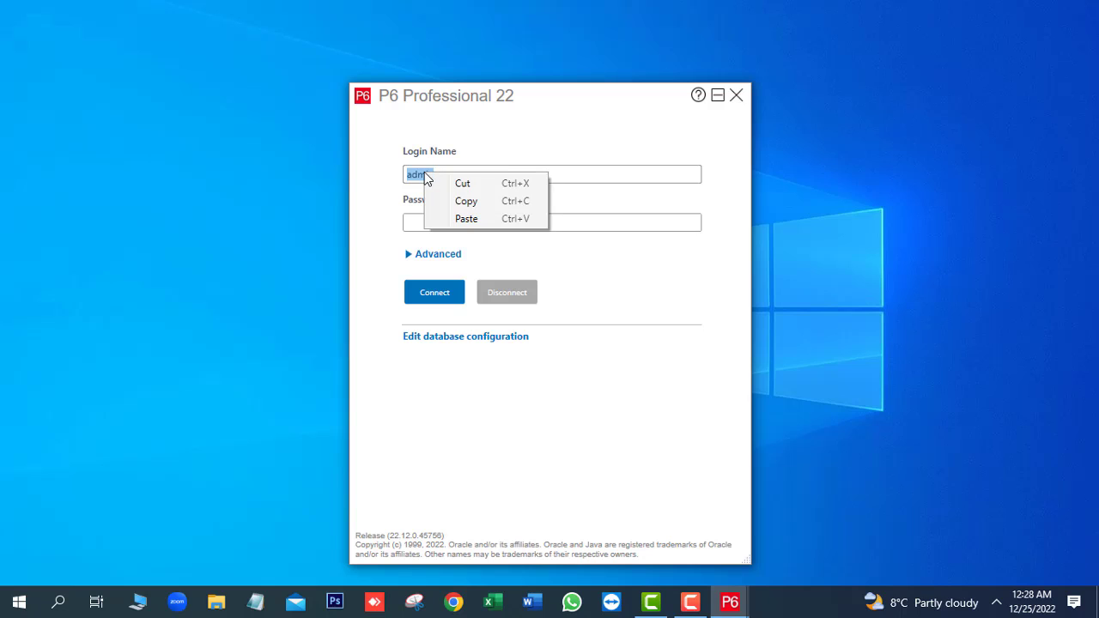
left_click(466, 209)
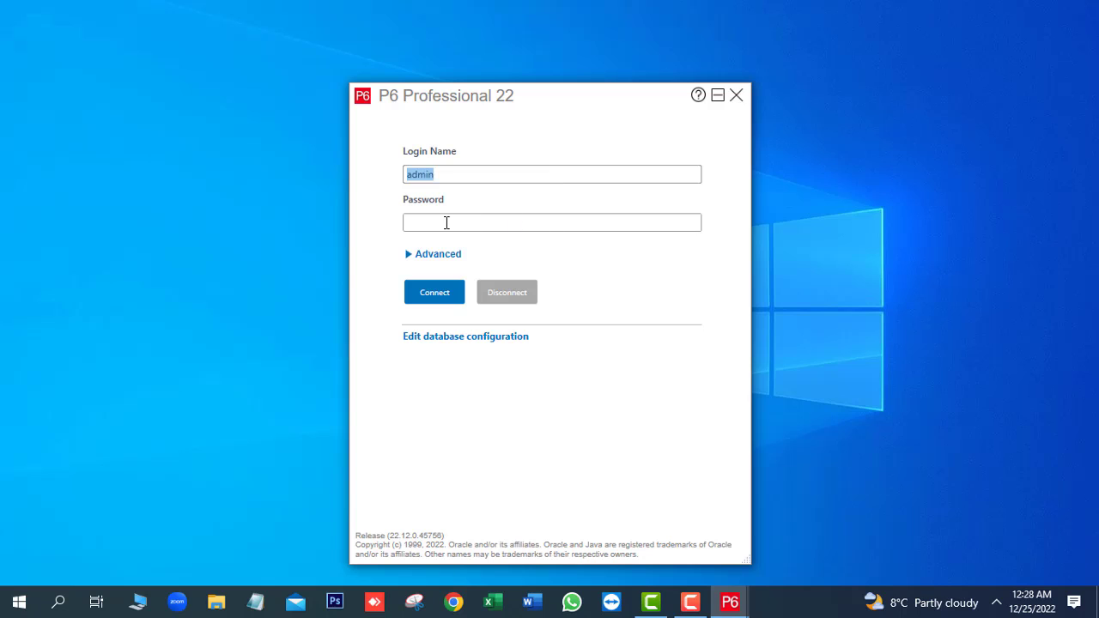
left_click(447, 223)
right_click(446, 224)
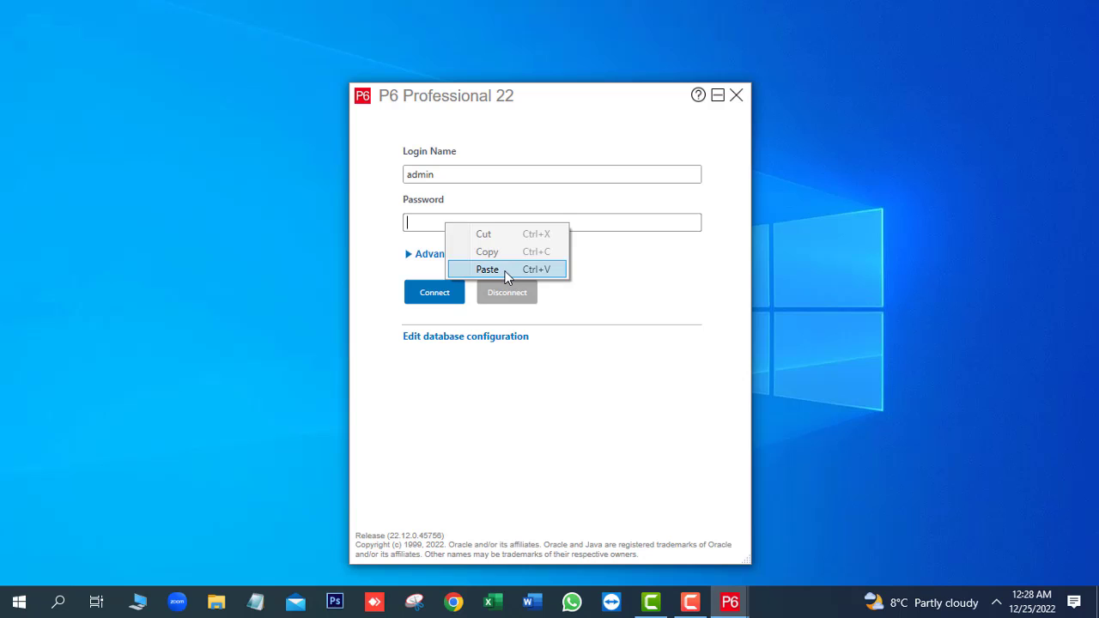
left_click(504, 271)
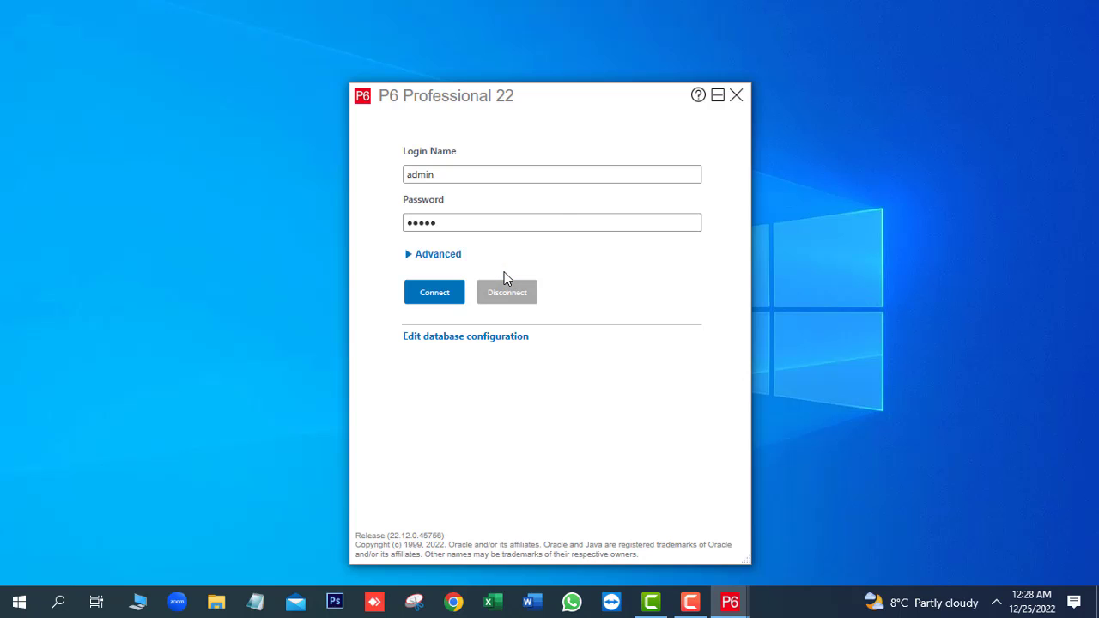
Confirm PMDB as the database under the Advanced login options, then collapse them.
left_click(409, 258)
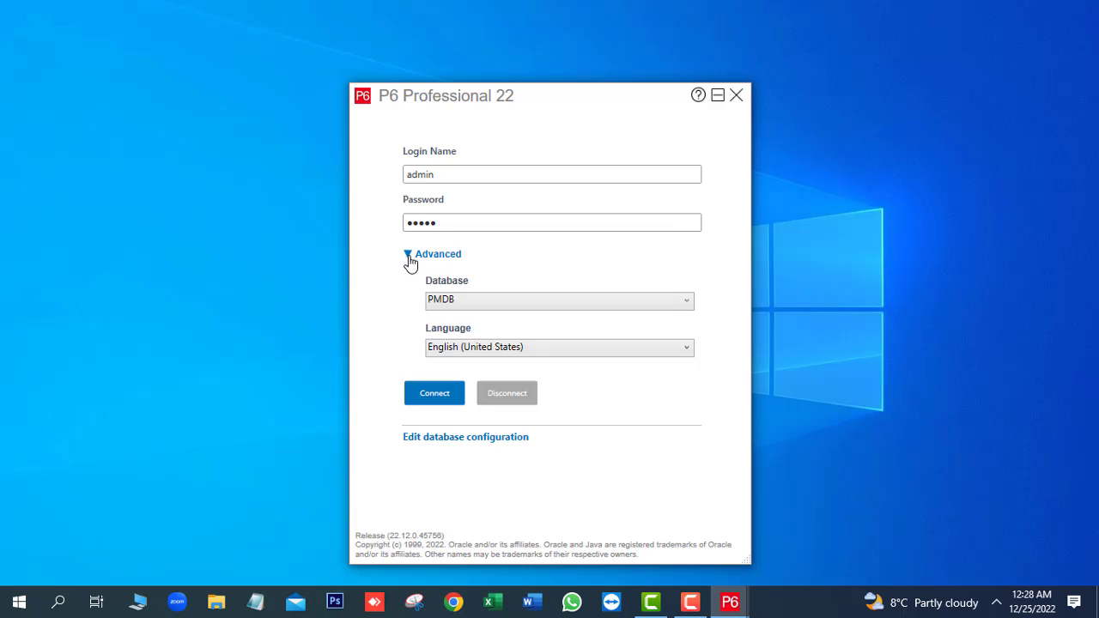
left_click(506, 302)
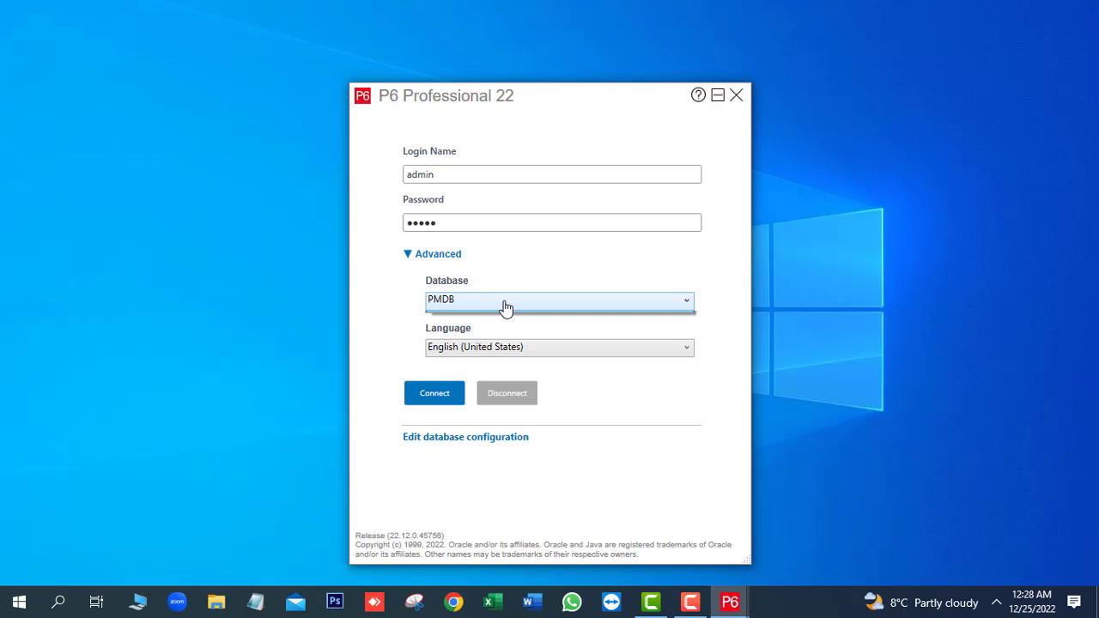
left_click(505, 304)
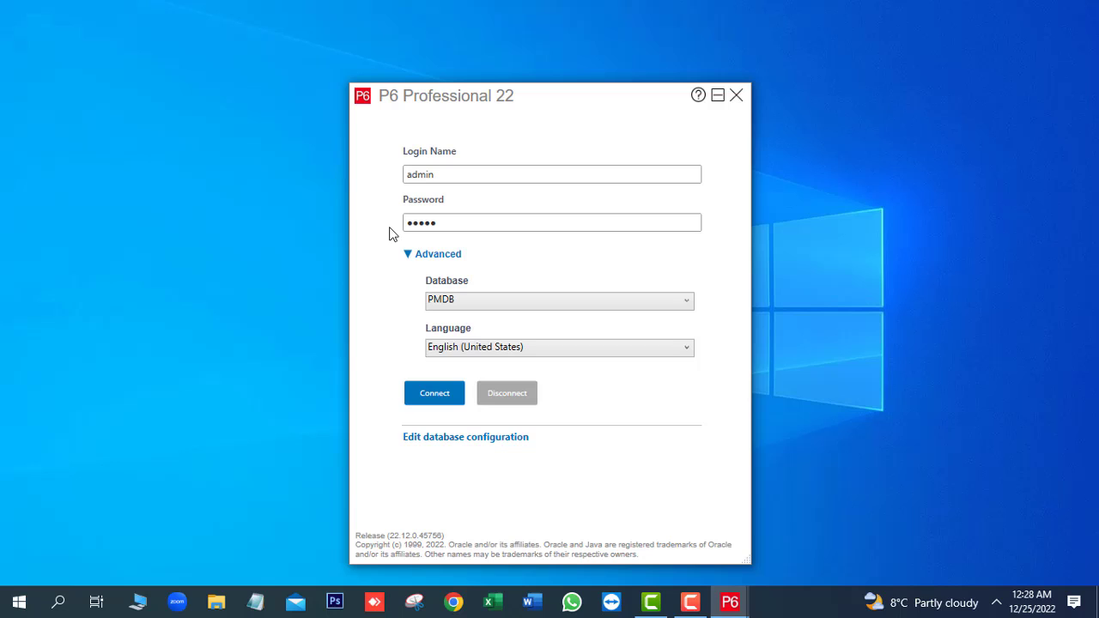
left_click(408, 255)
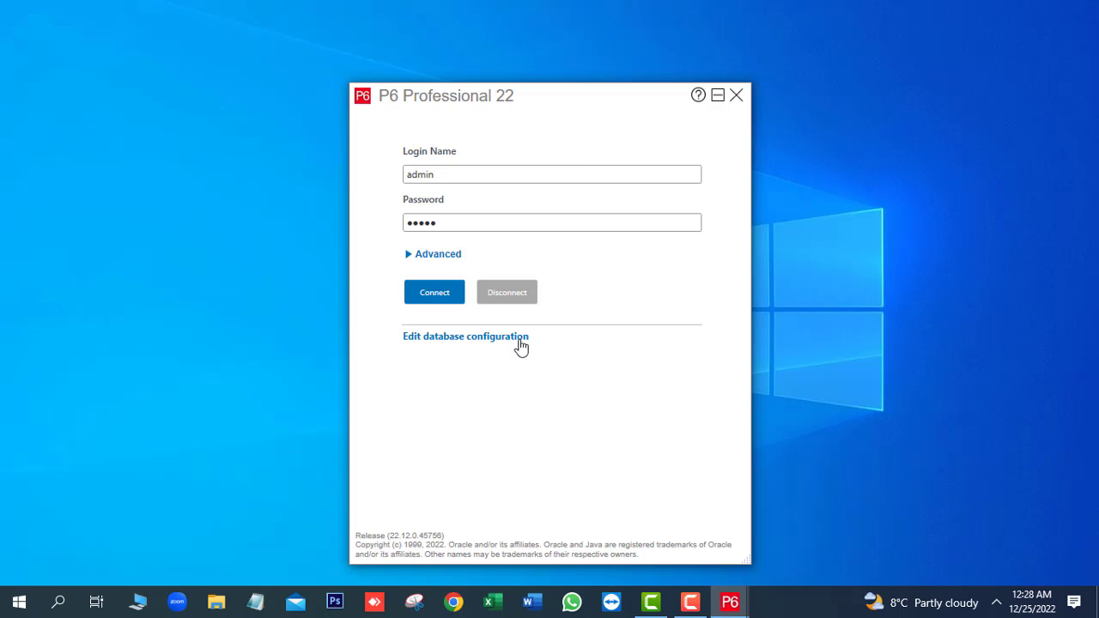
Connect to PMDB as admin, dismiss the Industry warning, and open the Projects window.
left_click(434, 293)
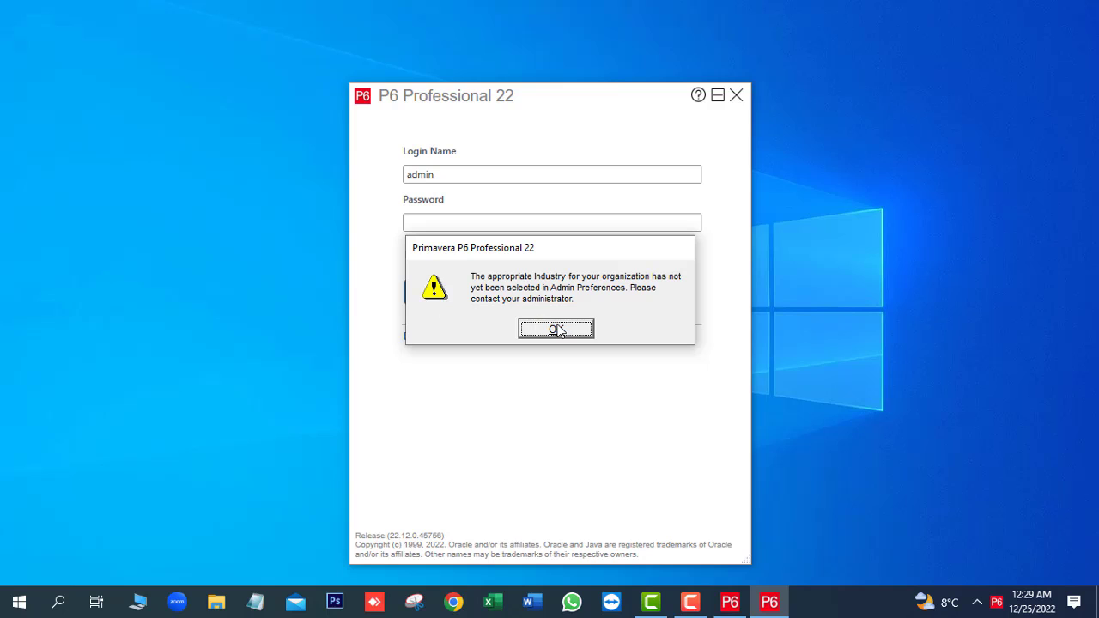
left_click(556, 329)
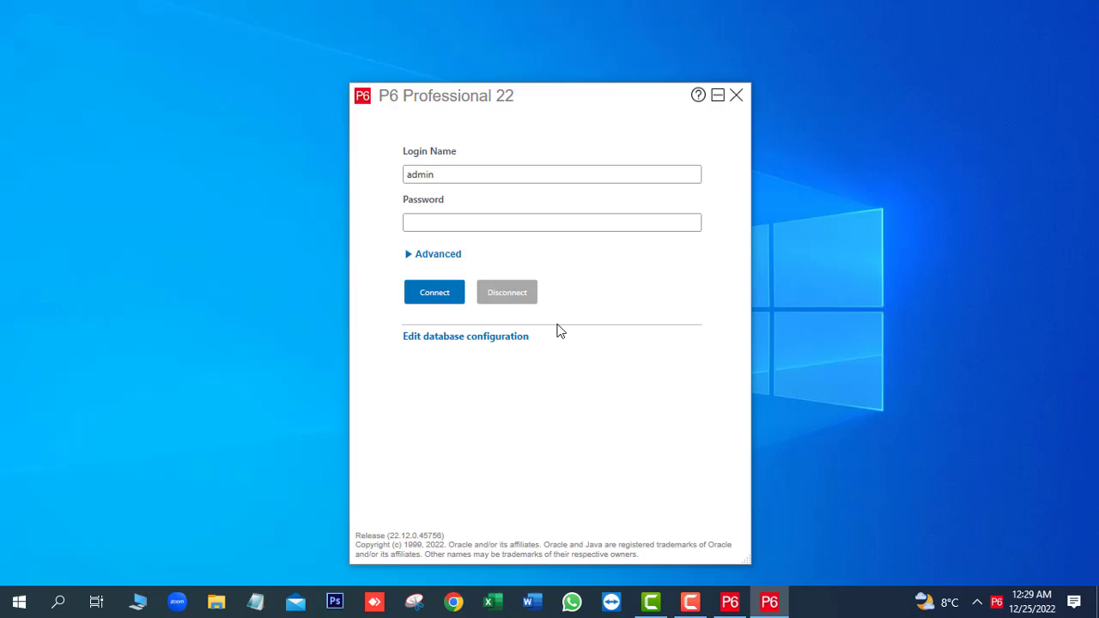
key("Return")
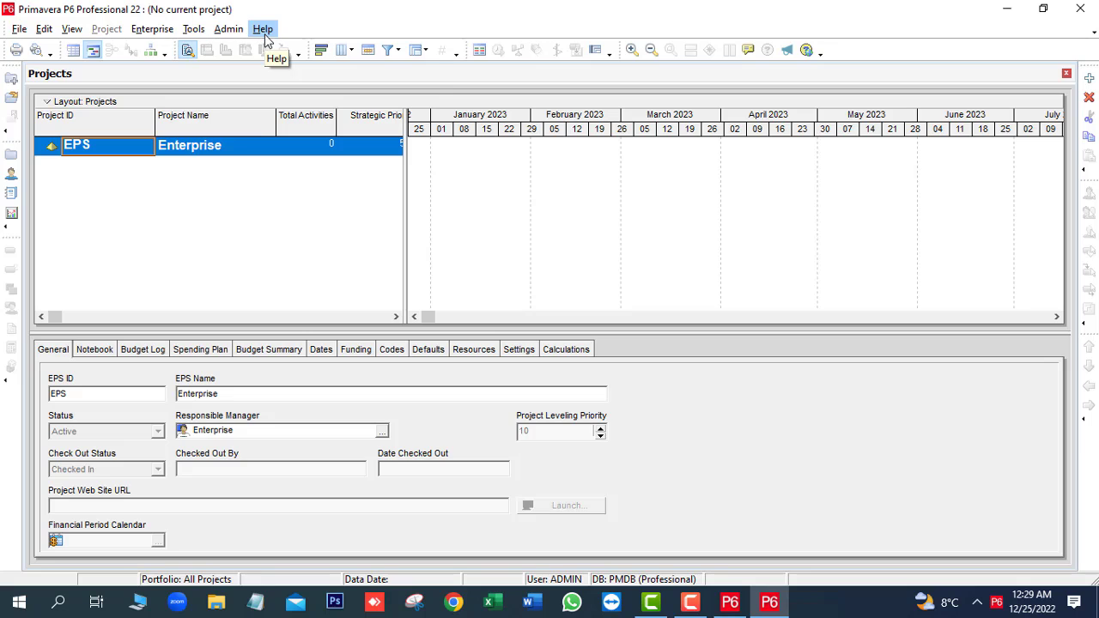
left_click(264, 31)
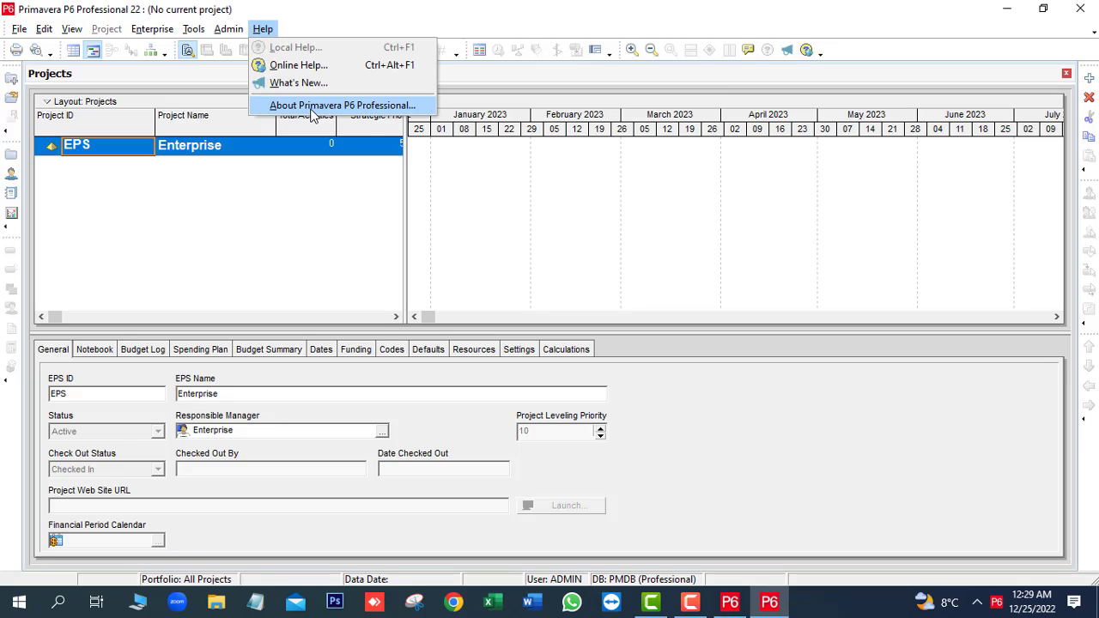
left_click(311, 106)
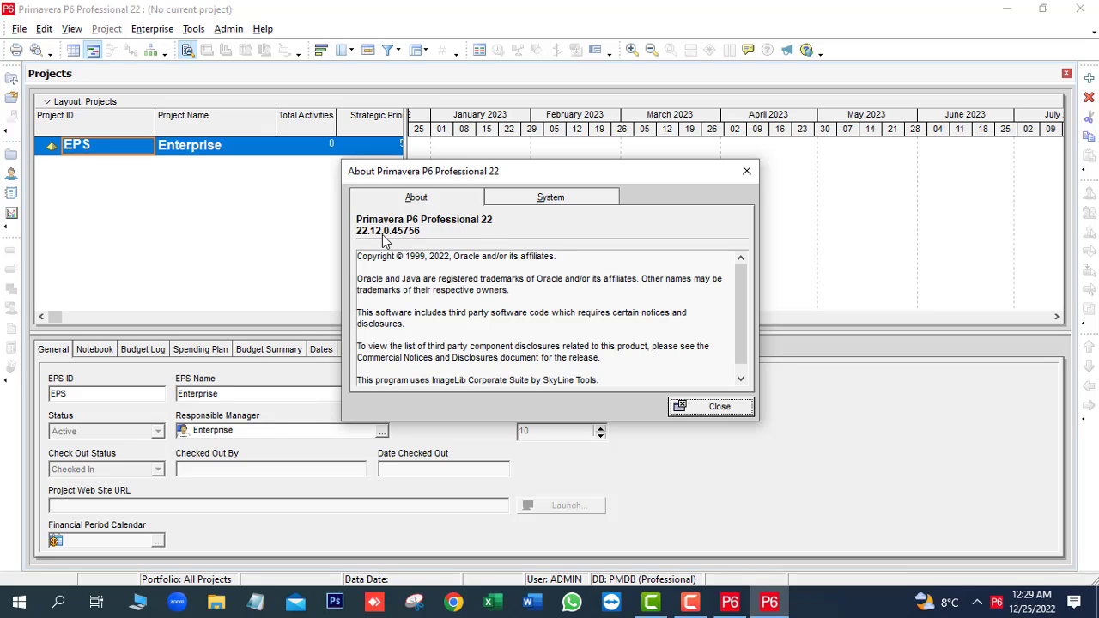
left_click(714, 407)
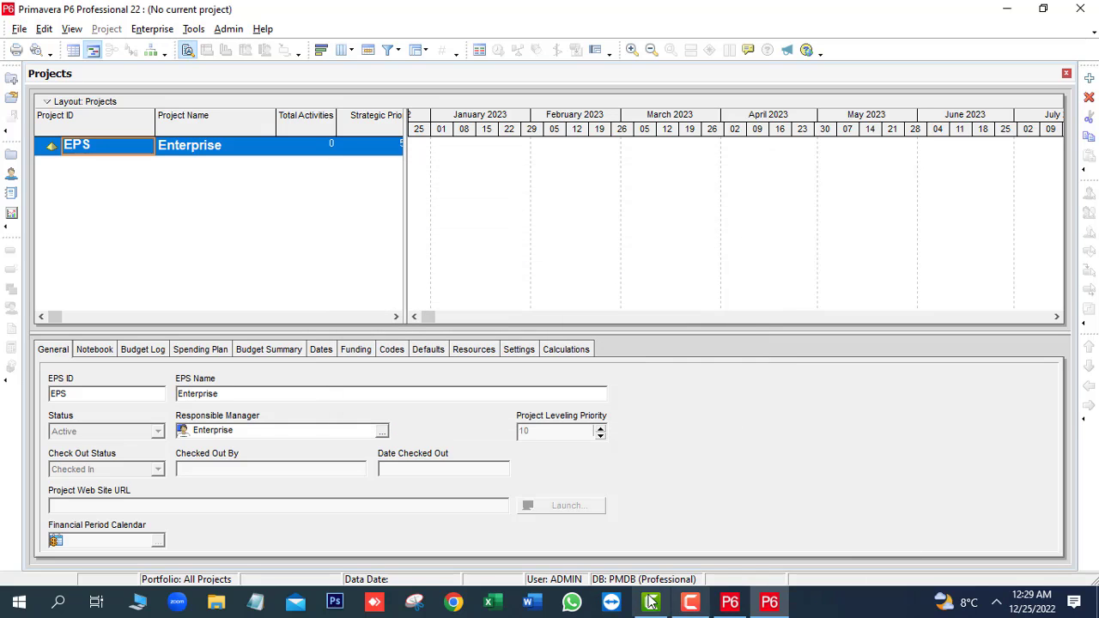